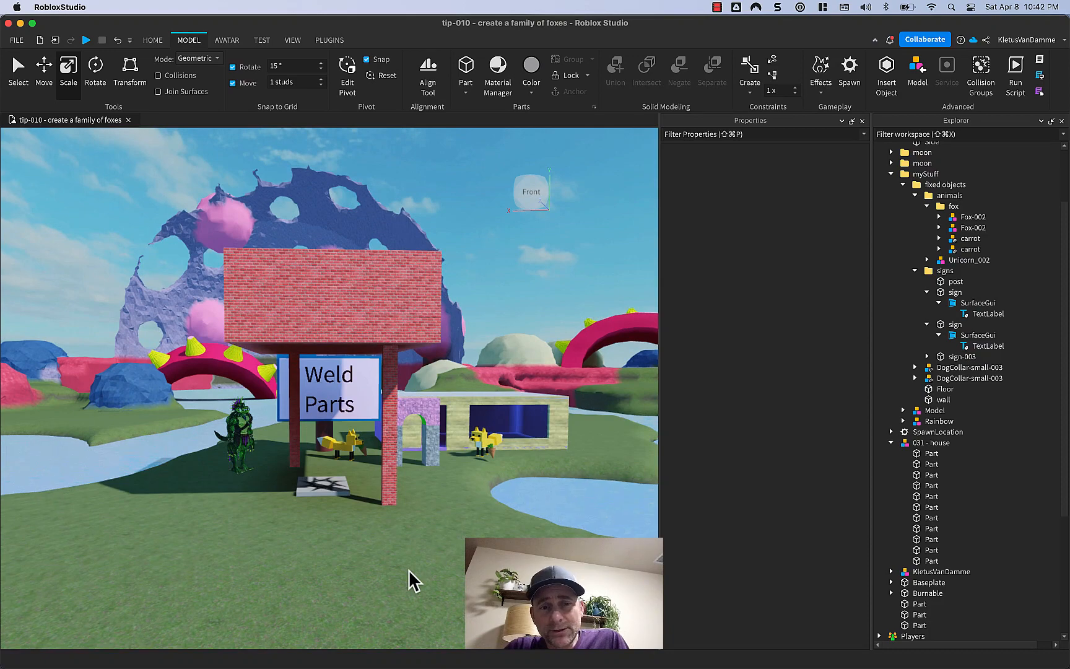
- Select the large brick block above the spawn pad and examine it and its two posts from several angles
key("e")
key("q")
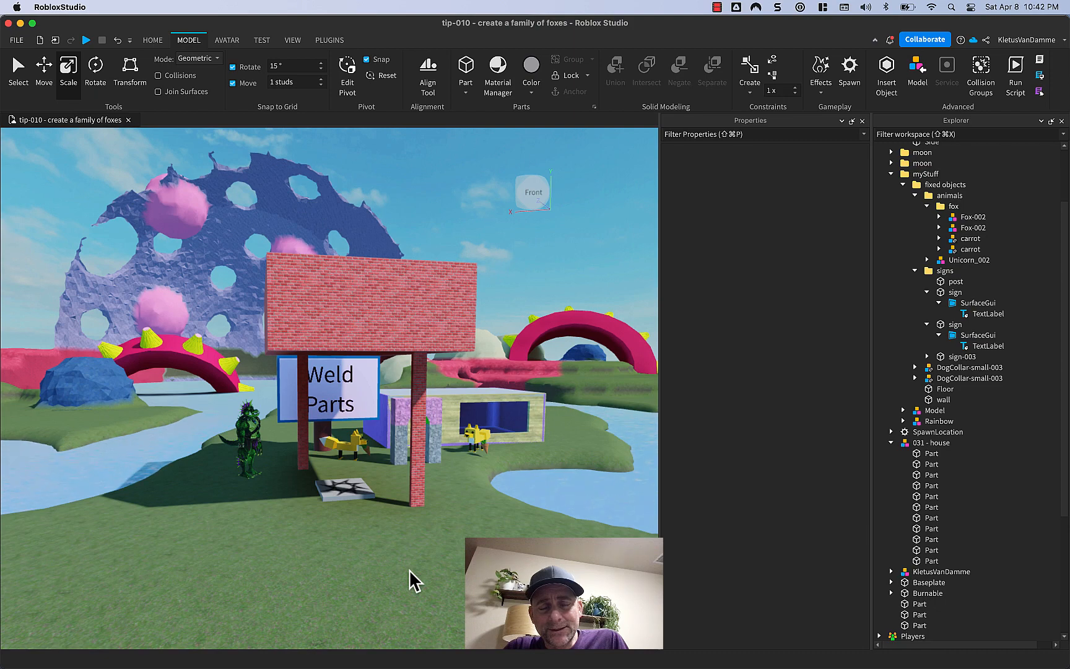
right_click_drag(409, 569, 397, 570)
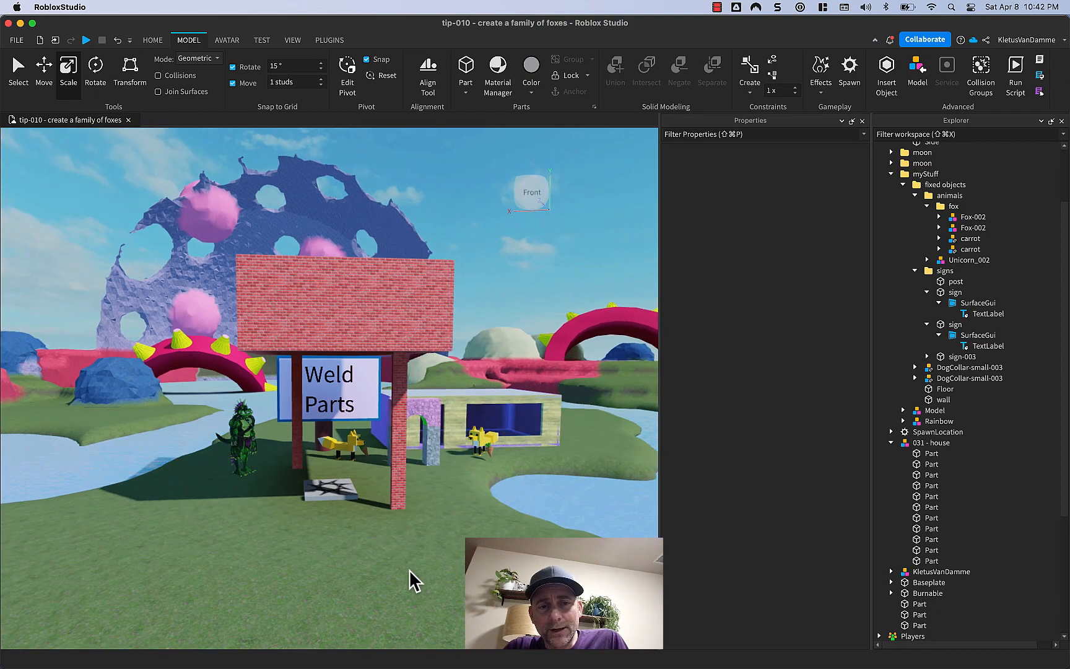
left_click(361, 341)
mouse_move(279, 499)
right_mouse_down()
mouse_move(290, 499)
mouse_move(280, 500)
right_mouse_up()
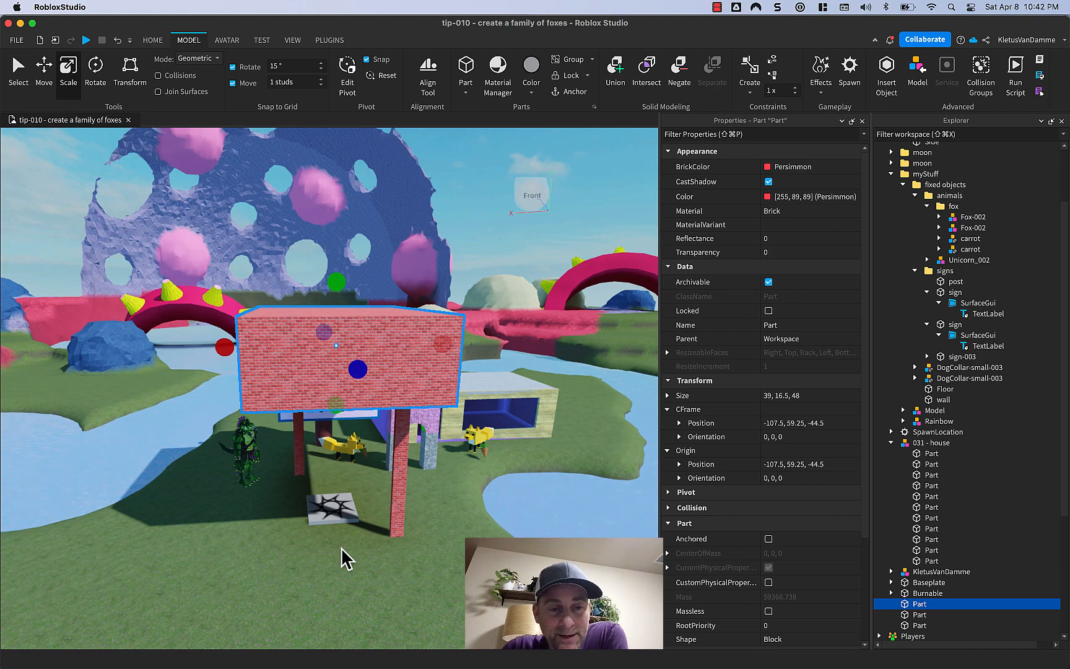
right_click_drag(341, 547, 341, 547)
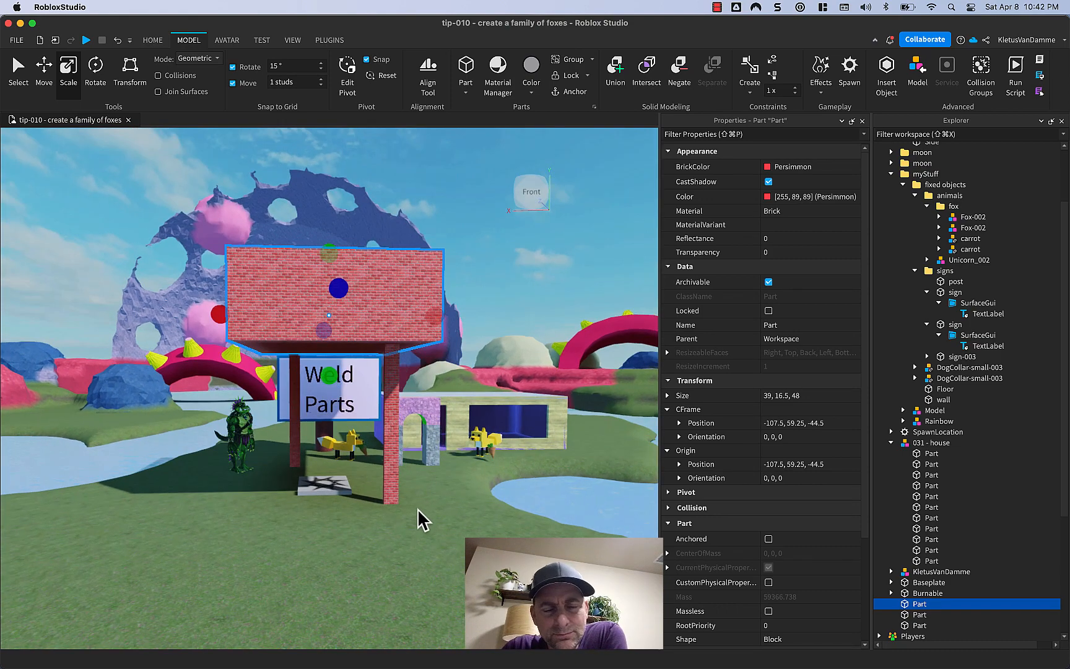
right_click_drag(425, 500, 423, 499)
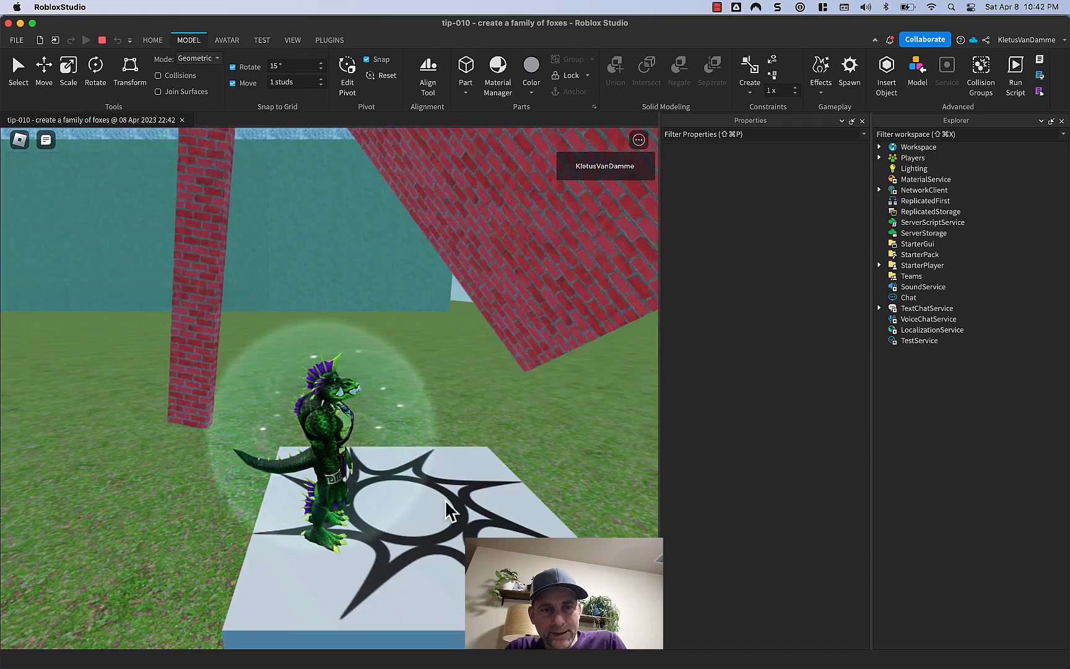
- Play-test the place, walking the avatar off the spawn pad, across the grass and onto the Weld Parts sign
key("d")
key("s")
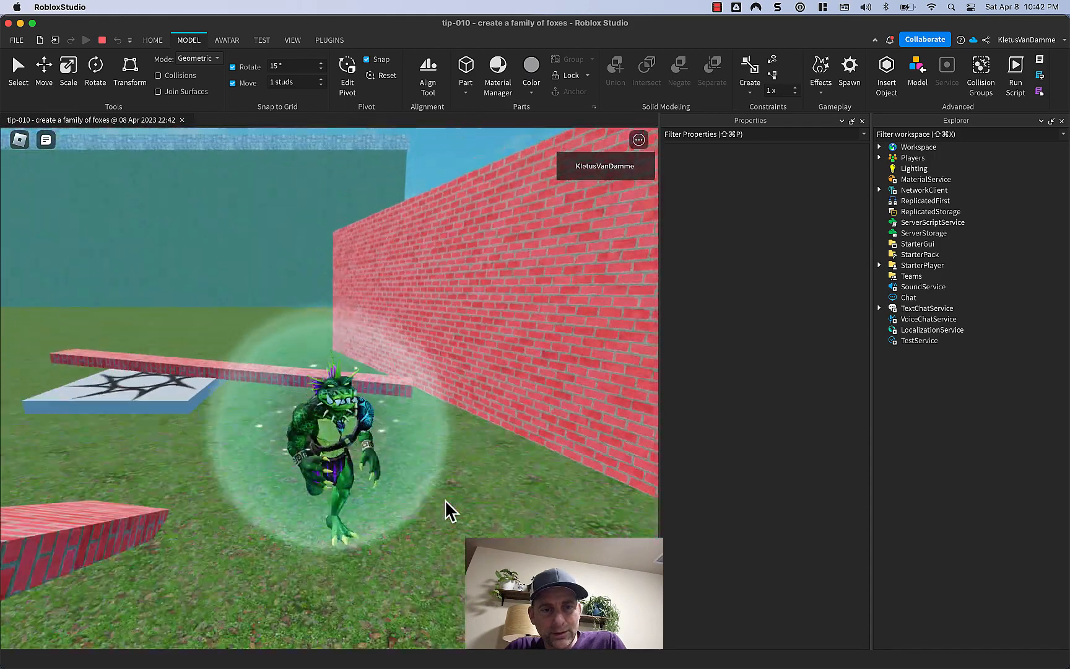
key("w")
key("space")
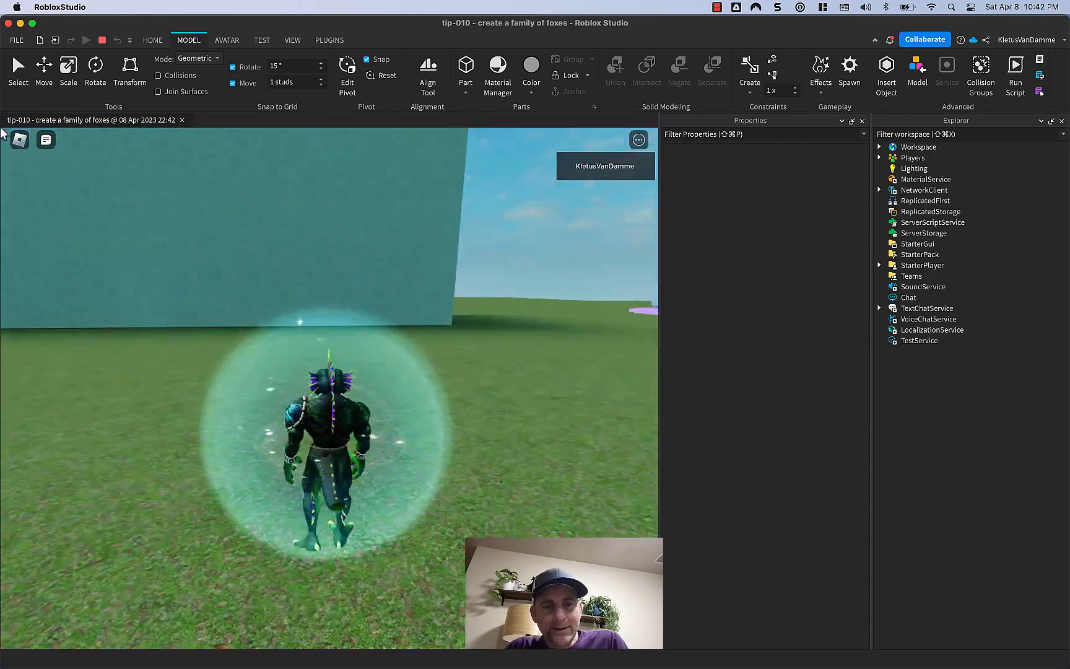
mouse_move(446, 500)
right_mouse_down()
mouse_move(2, 129)
mouse_move(446, 501)
right_mouse_up()
key("w")
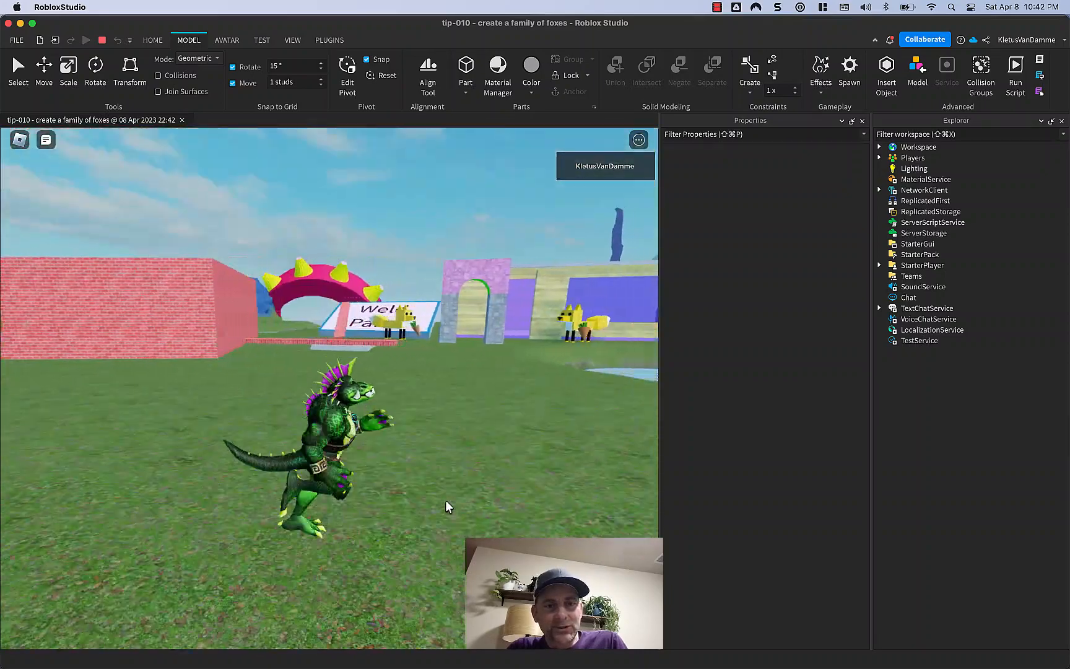
key("space")
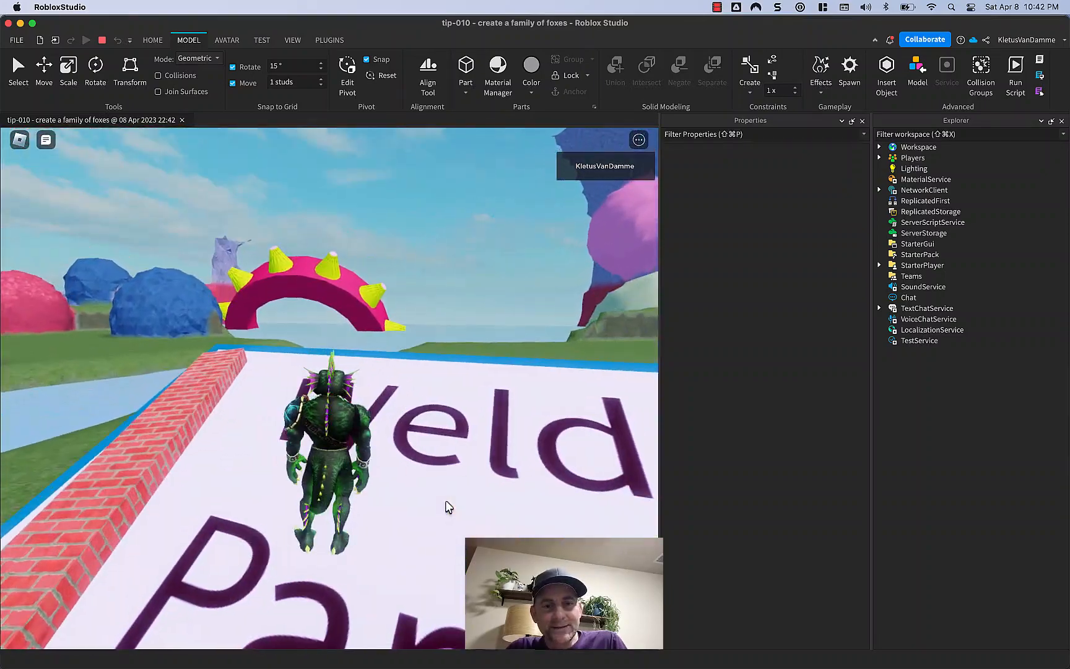
- Explore the map with the avatar, running and jumping through the water, along the hillside and into the house
key("d")
key("s")
key("space")
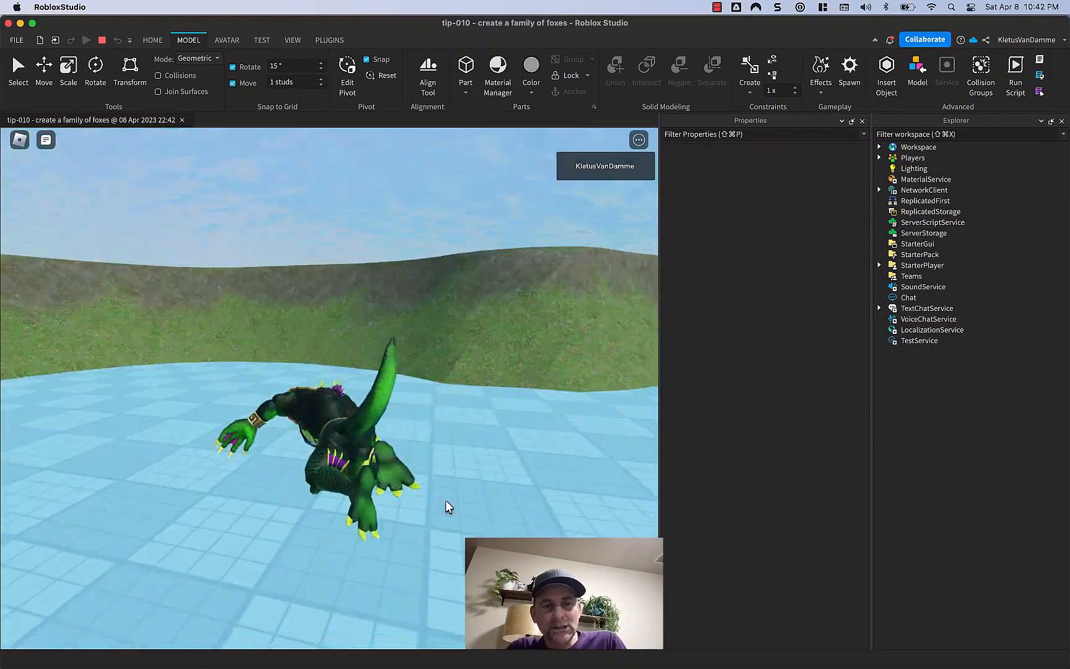
key("w")
key("space")
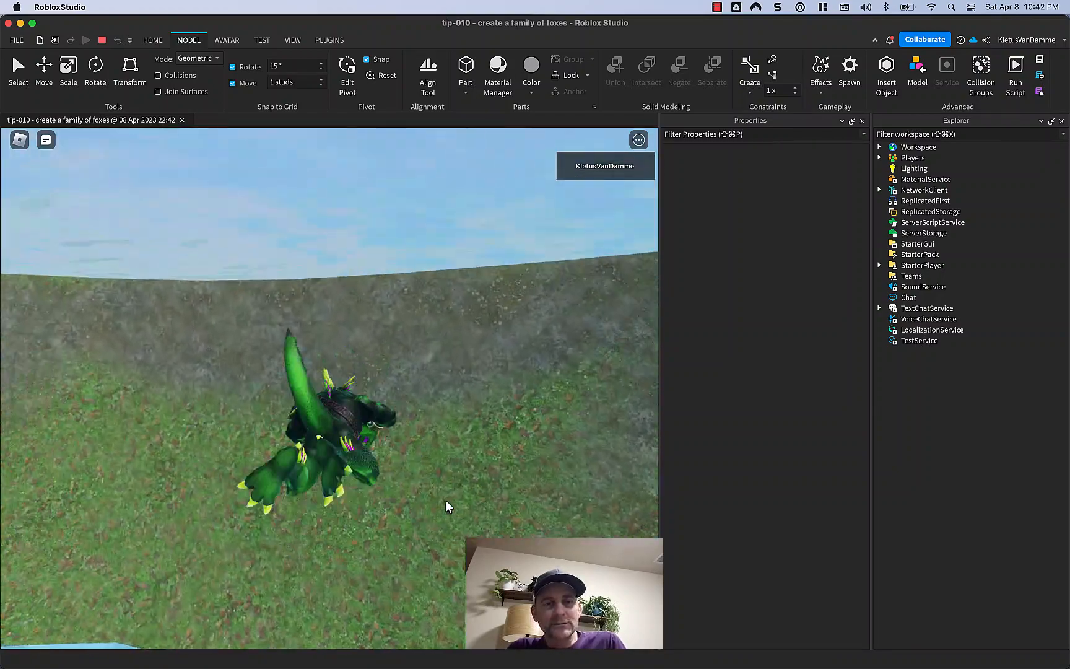
key("w")
key("space")
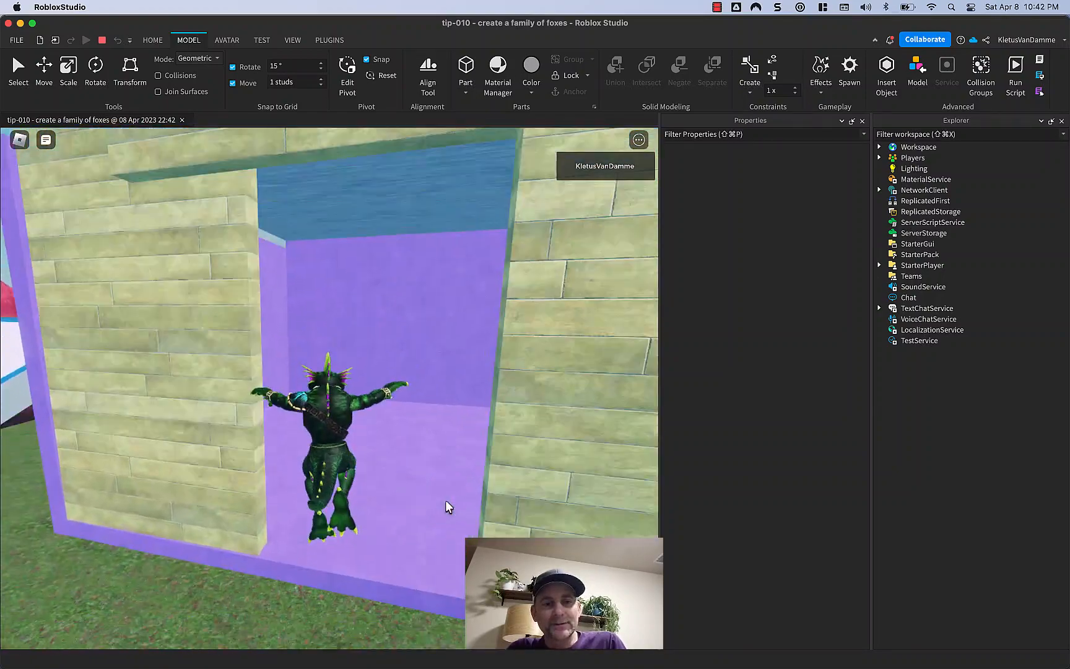
key("d")
key("s")
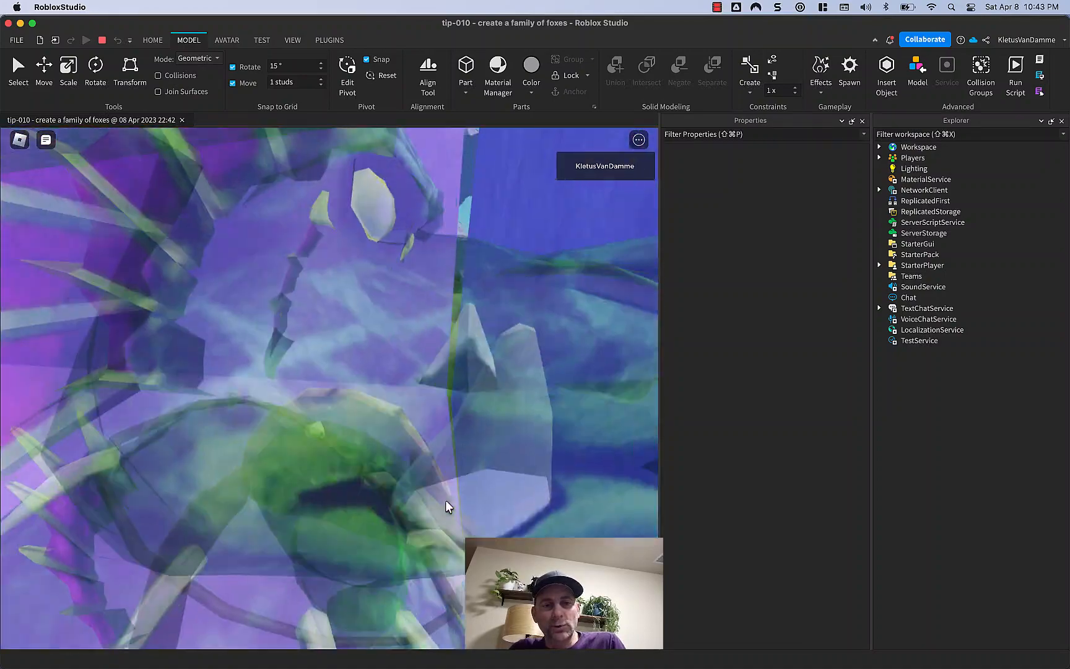
key("s")
key("space")
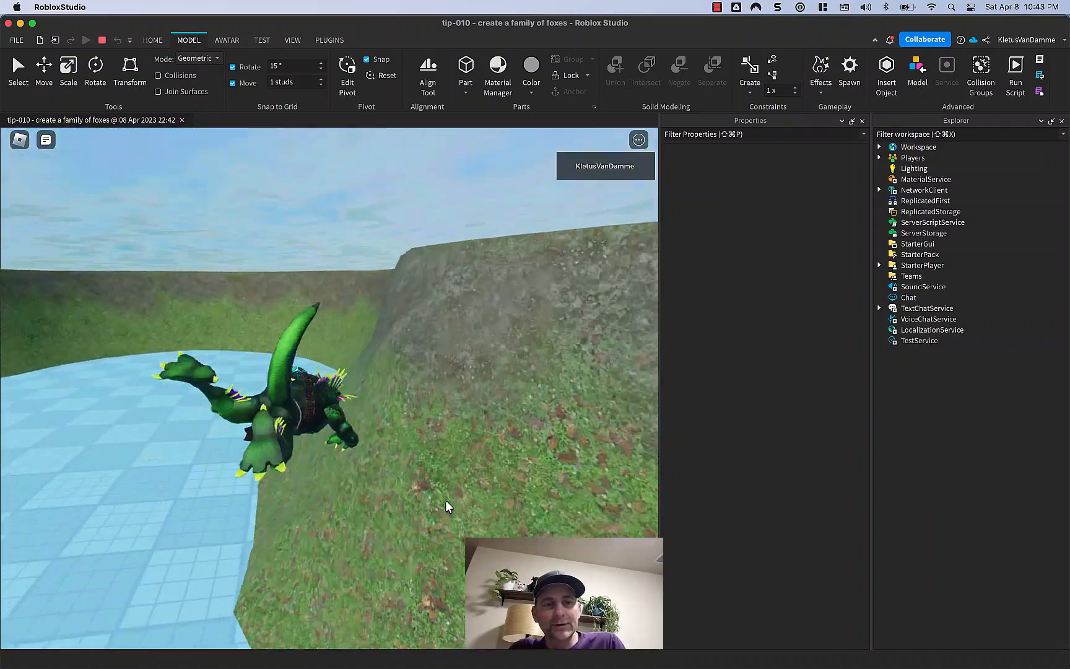
key("w")
key("space")
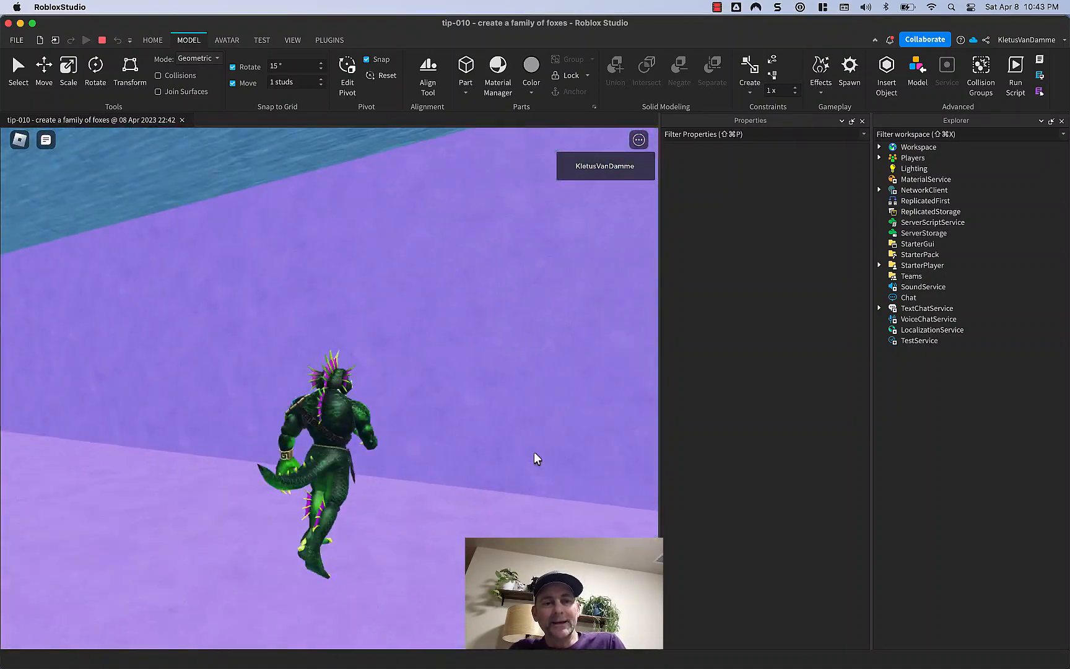
- Bring the avatar back to view the brick parts beside the sign, and end the play test
key("s")
right_click_drag(537, 459, 3, 133)
key("w")
key("w")
key("space")
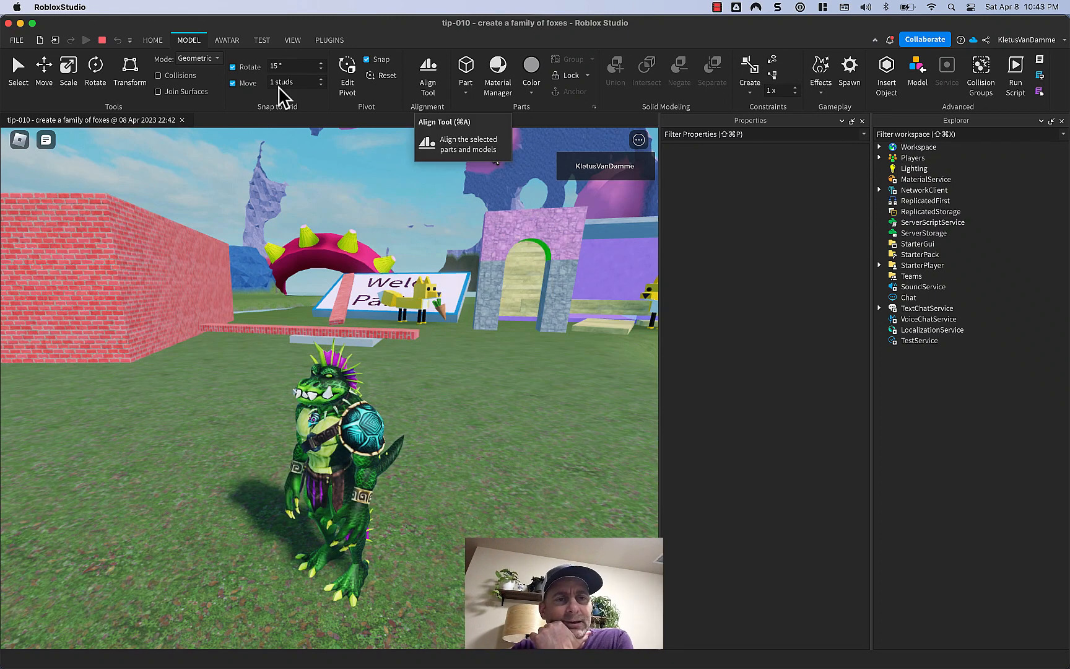
left_click(102, 40)
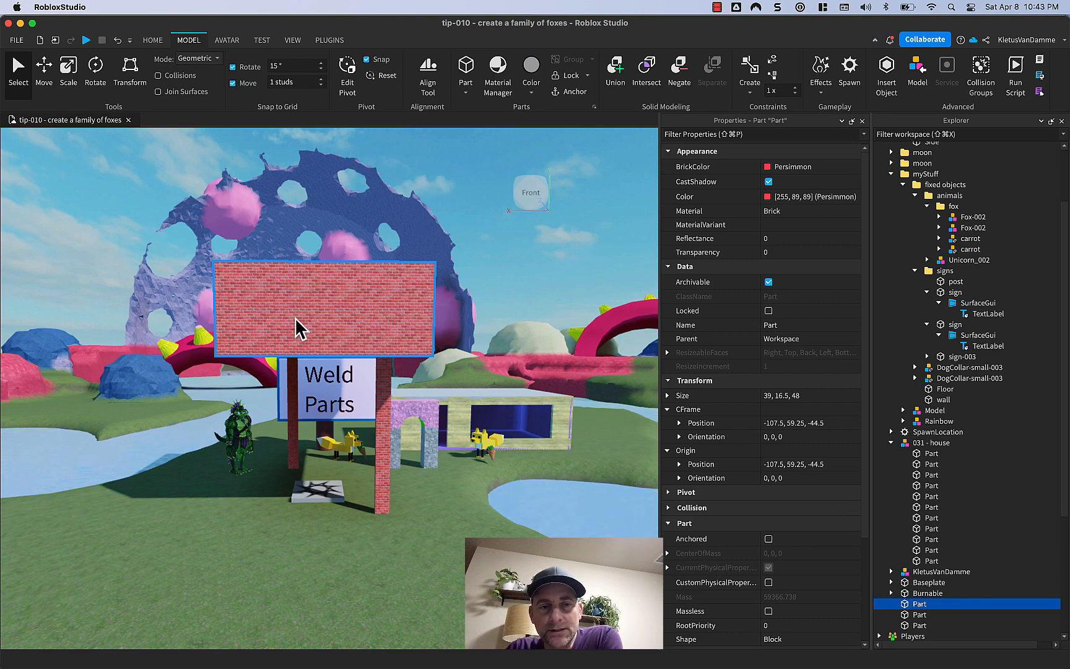
- Group the large brick block and its two posts as a folder in the workspace
scroll(933, 501, "down", 3)
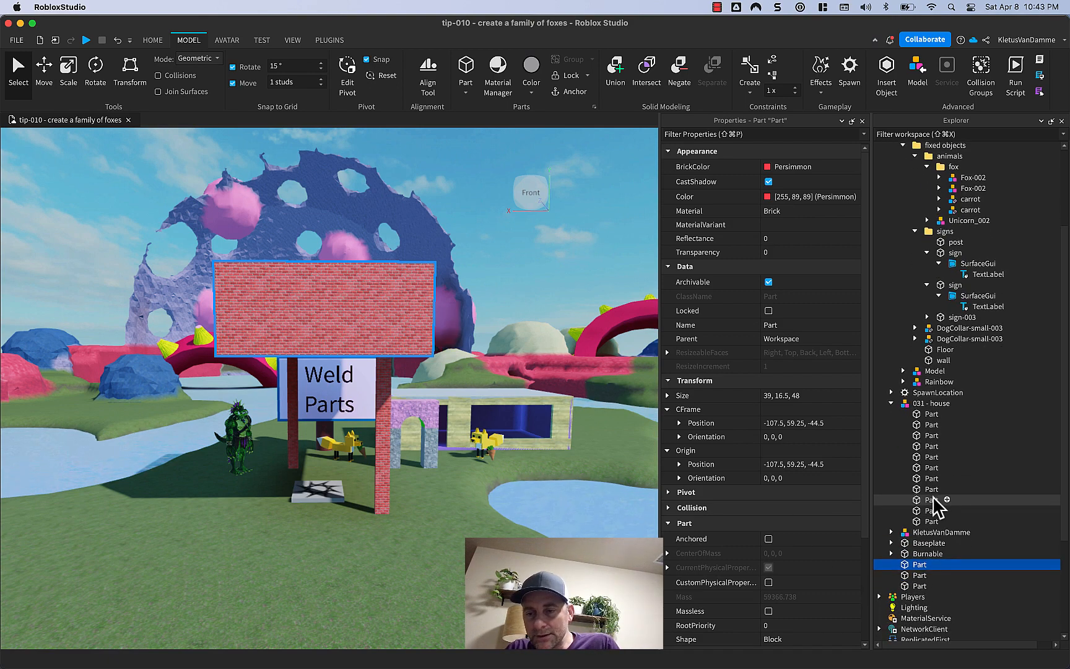
left_click(921, 584, "shift")
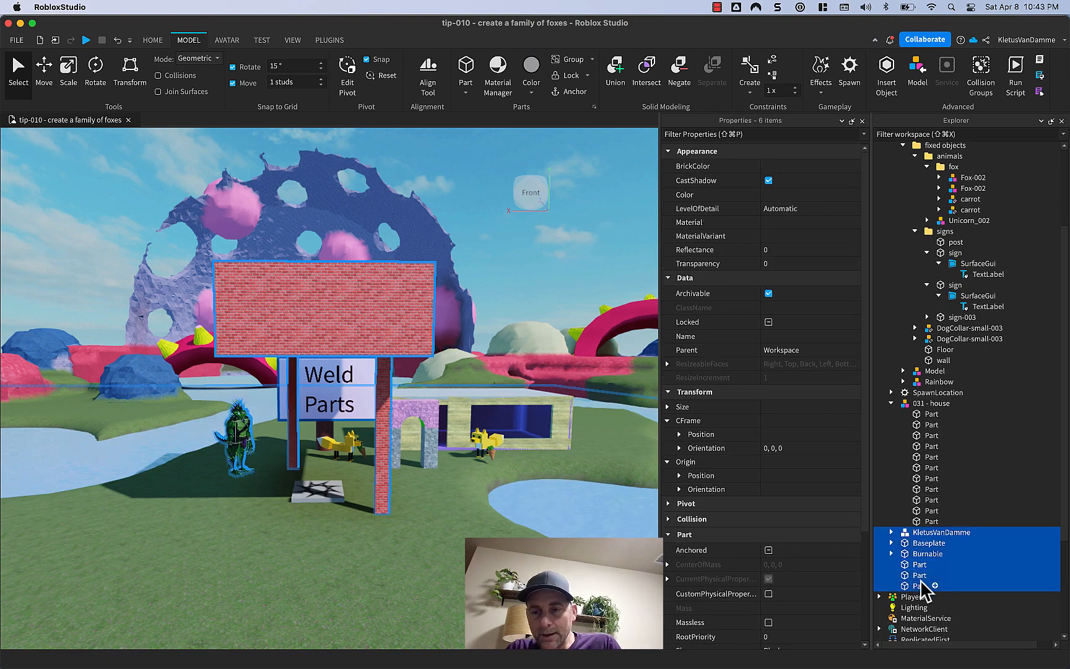
left_click(921, 565)
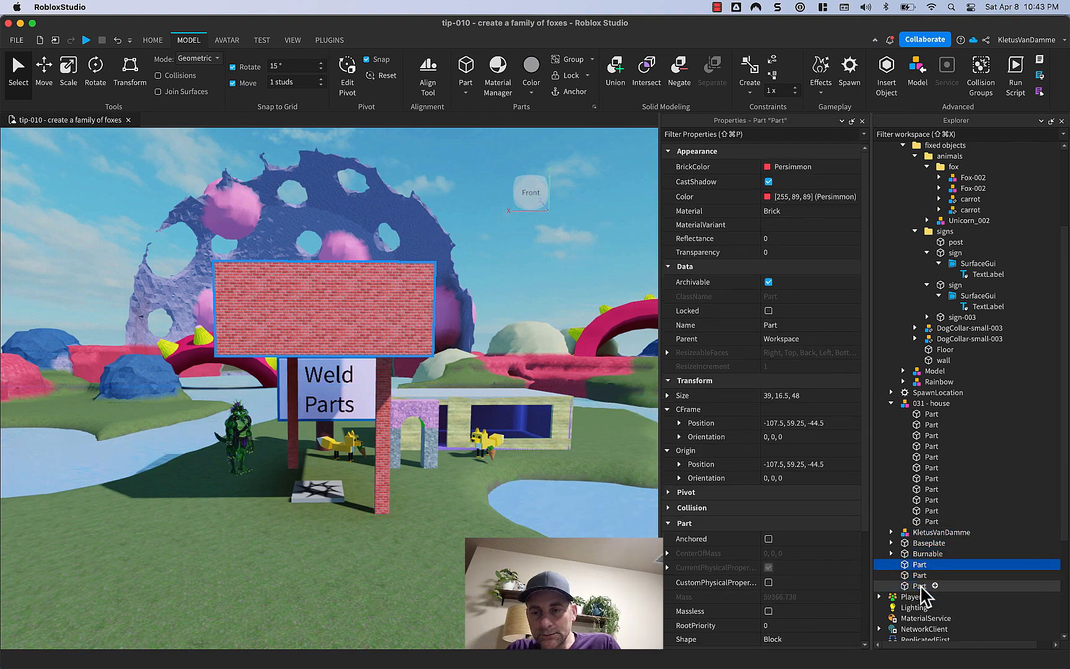
left_click(921, 585, "shift")
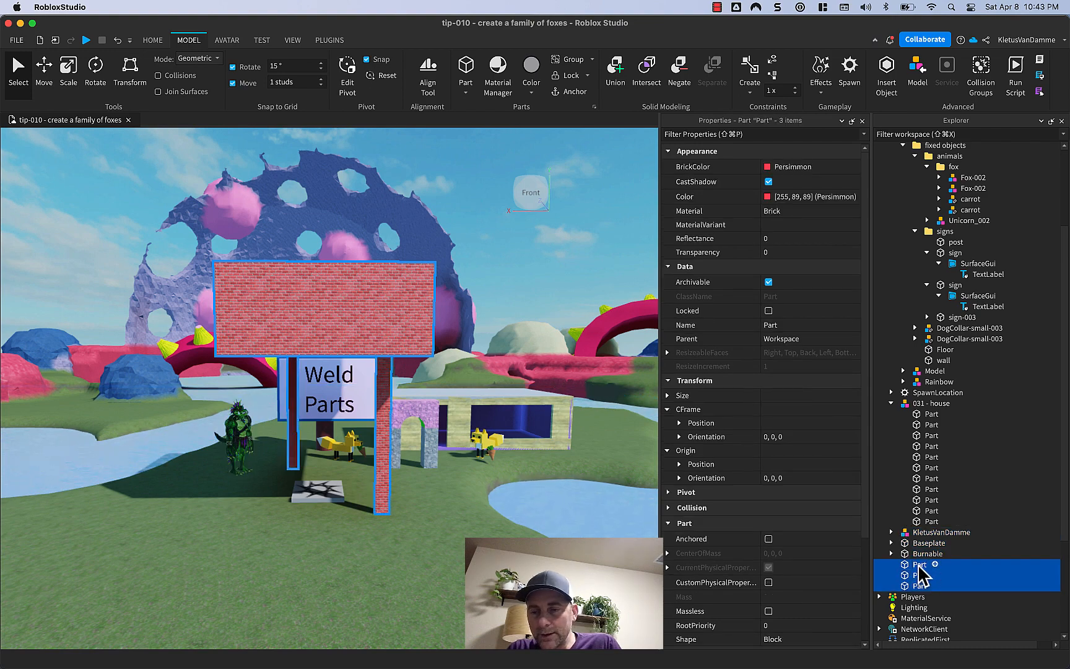
right_click(920, 575)
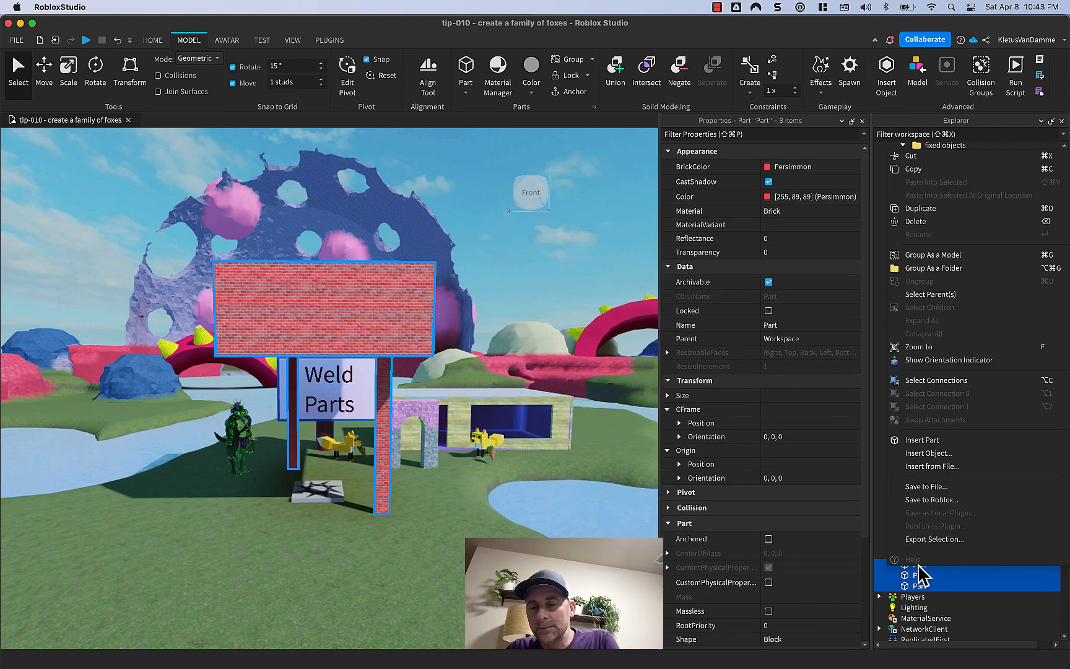
left_click(919, 269)
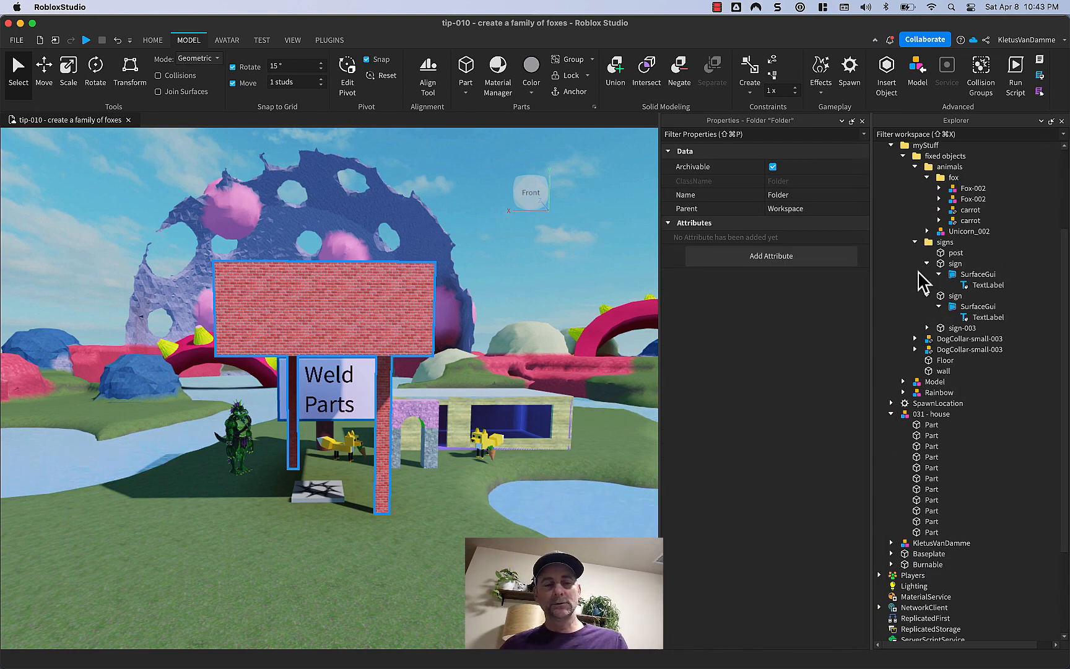
- Rename the new folder containing the three brick parts as 035-spawn
key("super+Tab")
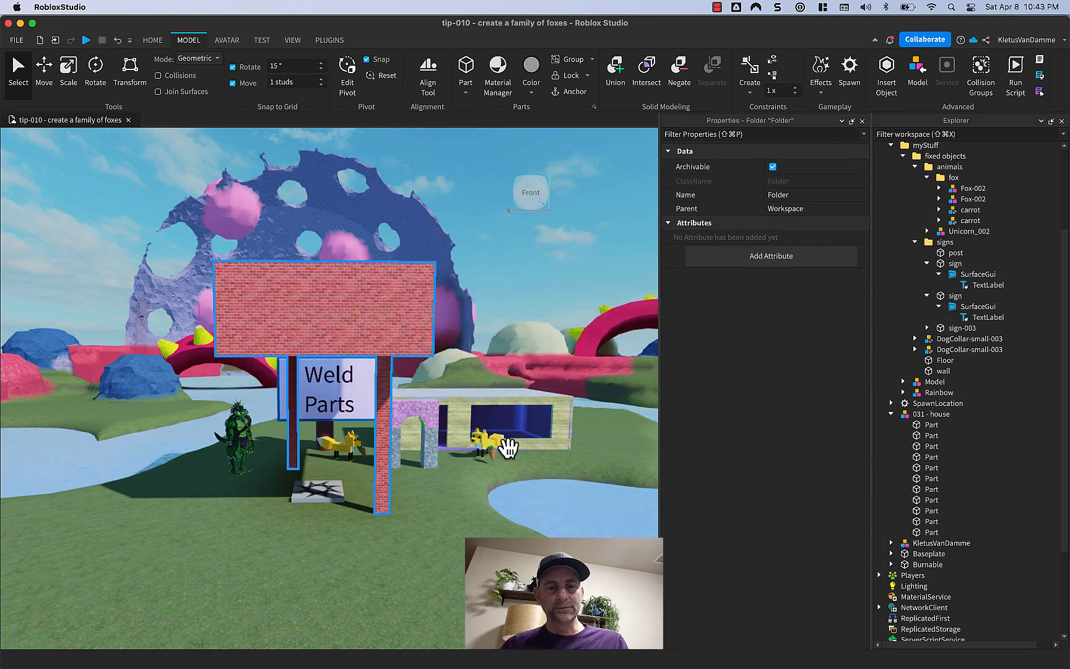
right_click_drag(508, 431, 508, 447)
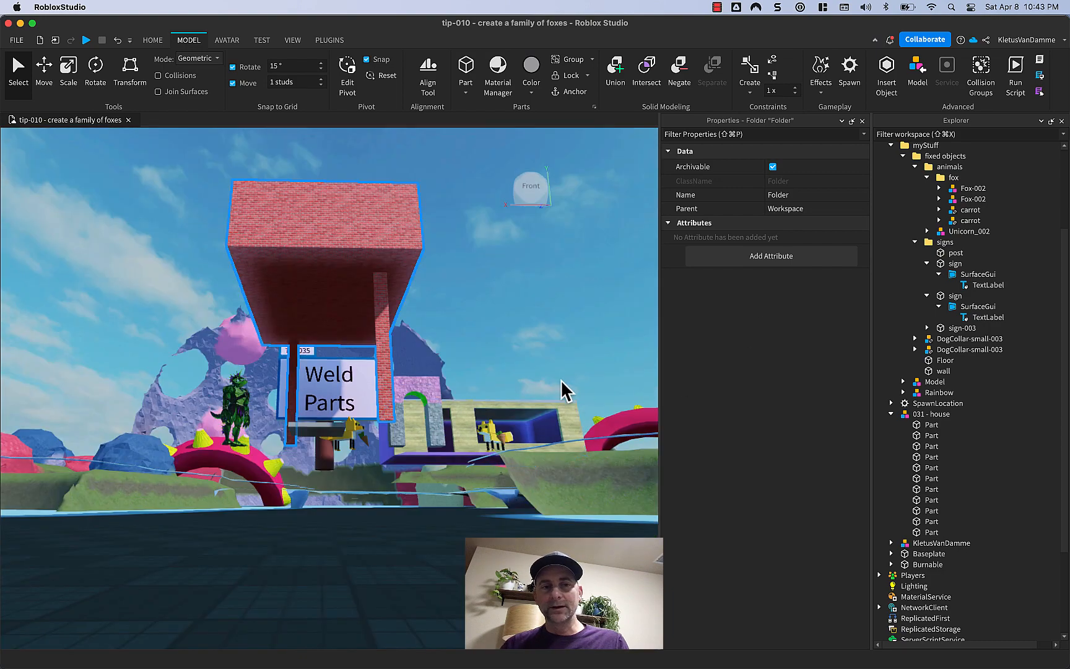
right_click_drag(541, 376, 541, 376)
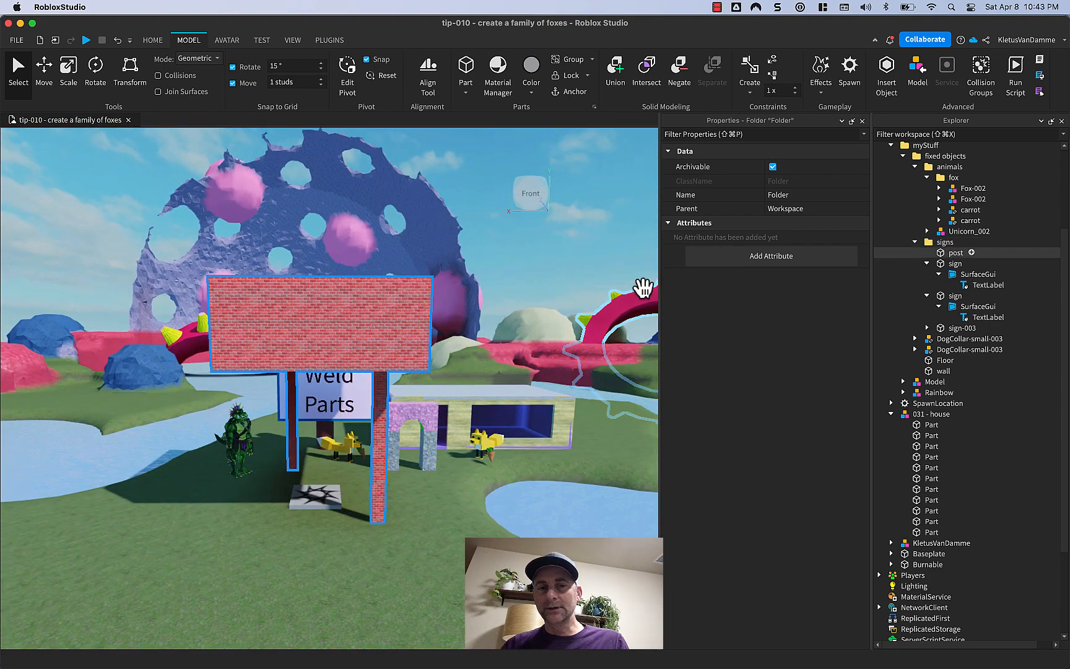
left_click(403, 314)
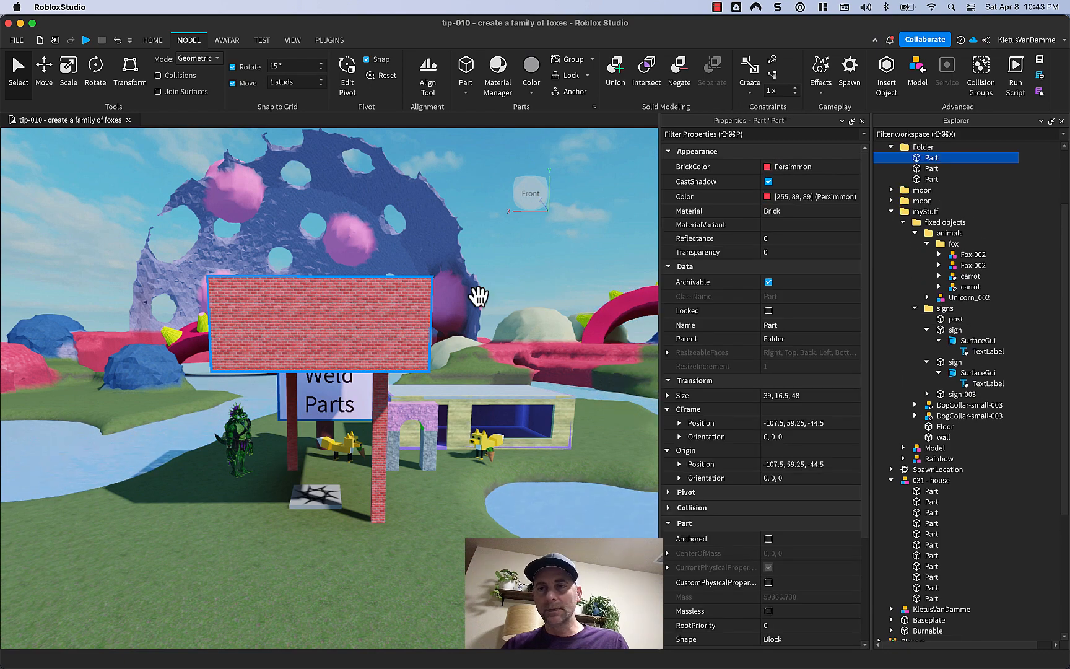
left_click(923, 147)
left_click(922, 147)
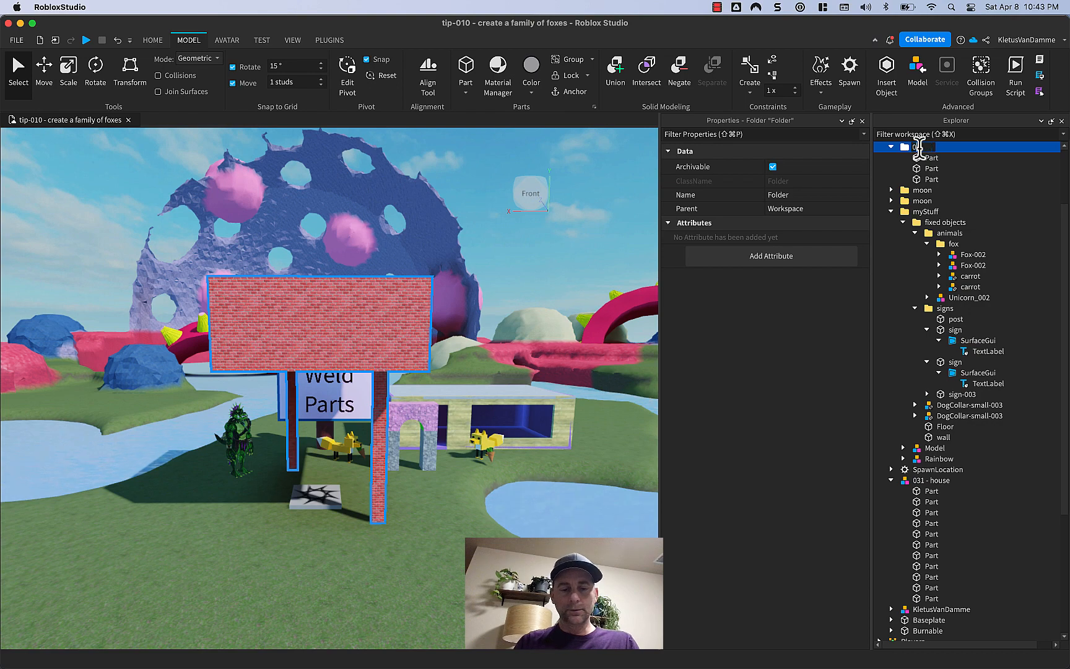
type("035-spa")
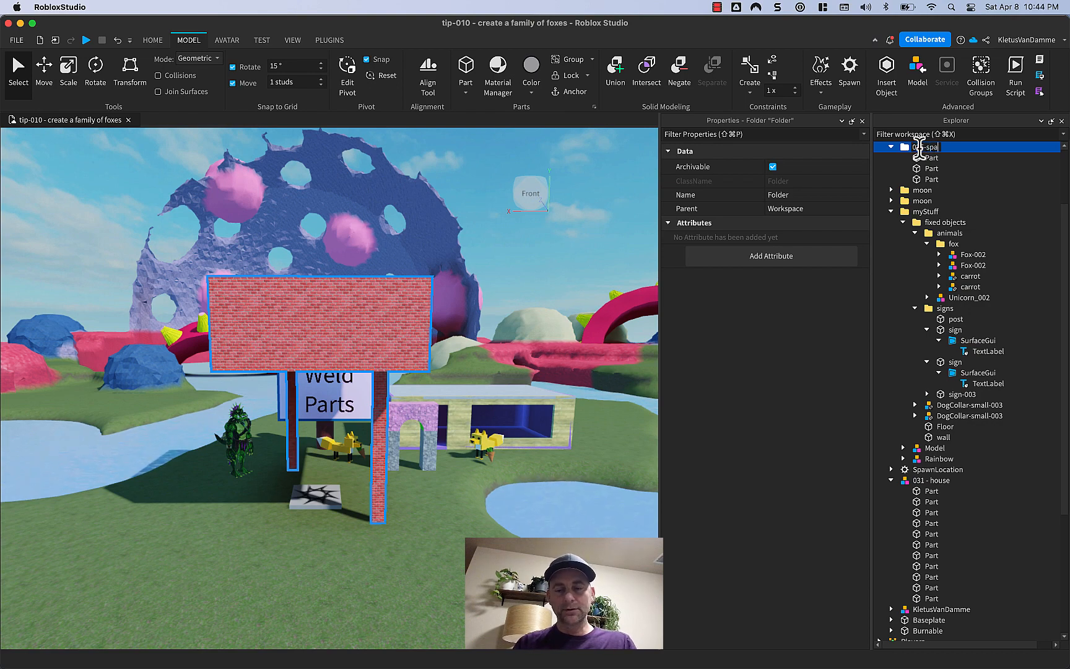
type("wn")
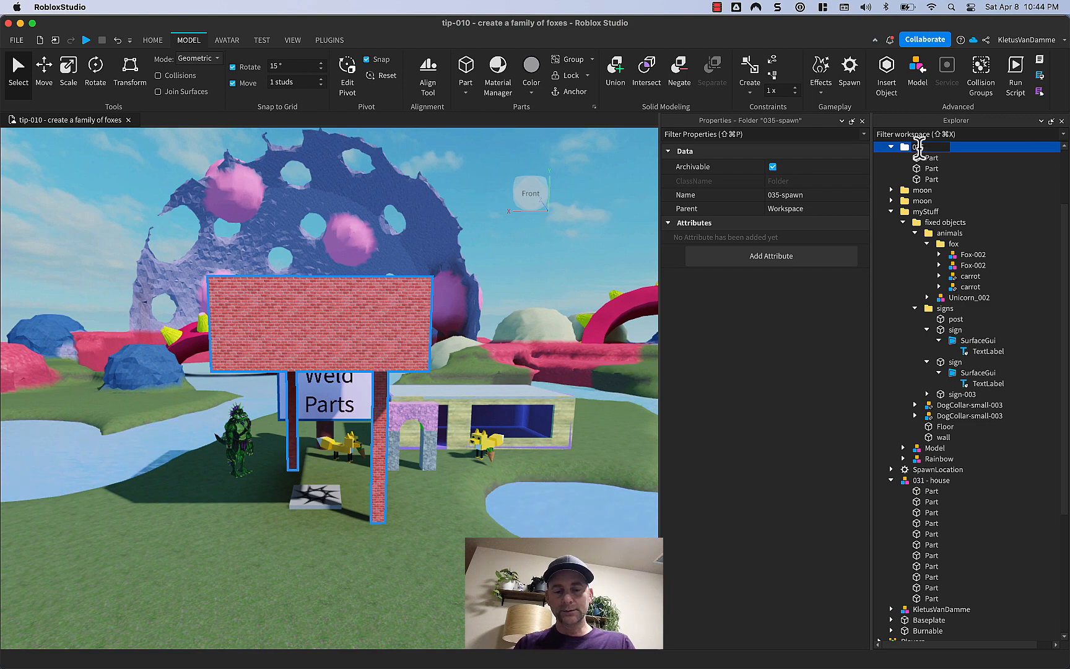
- Rename the brick parts' folder as 035-weld
type("d")
key("Return")
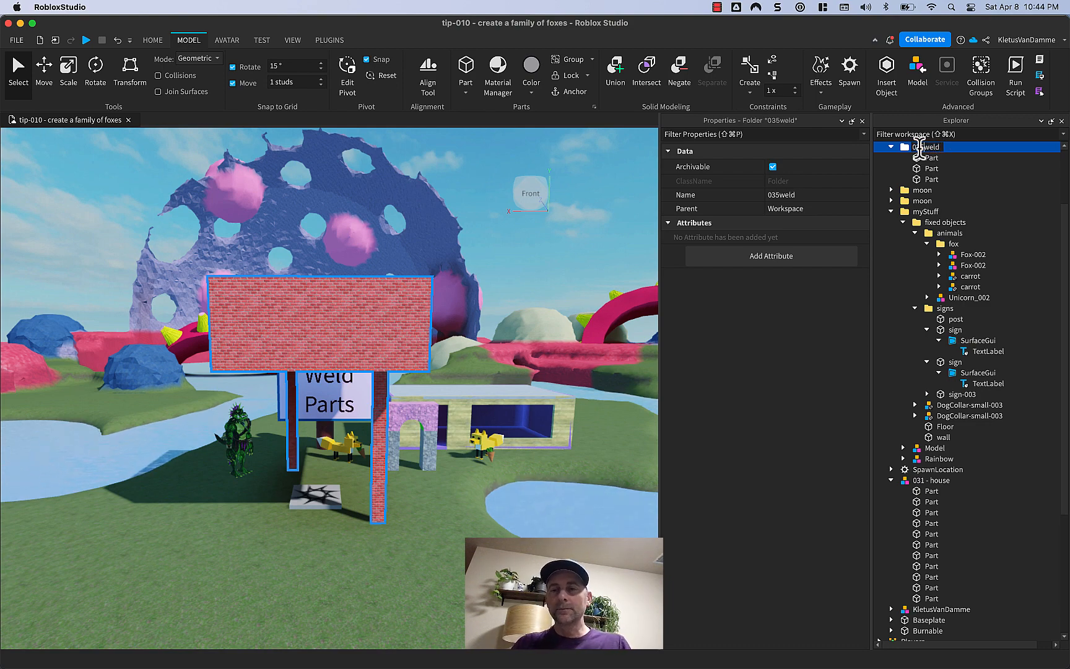
left_click(920, 147)
type("-")
key("Return")
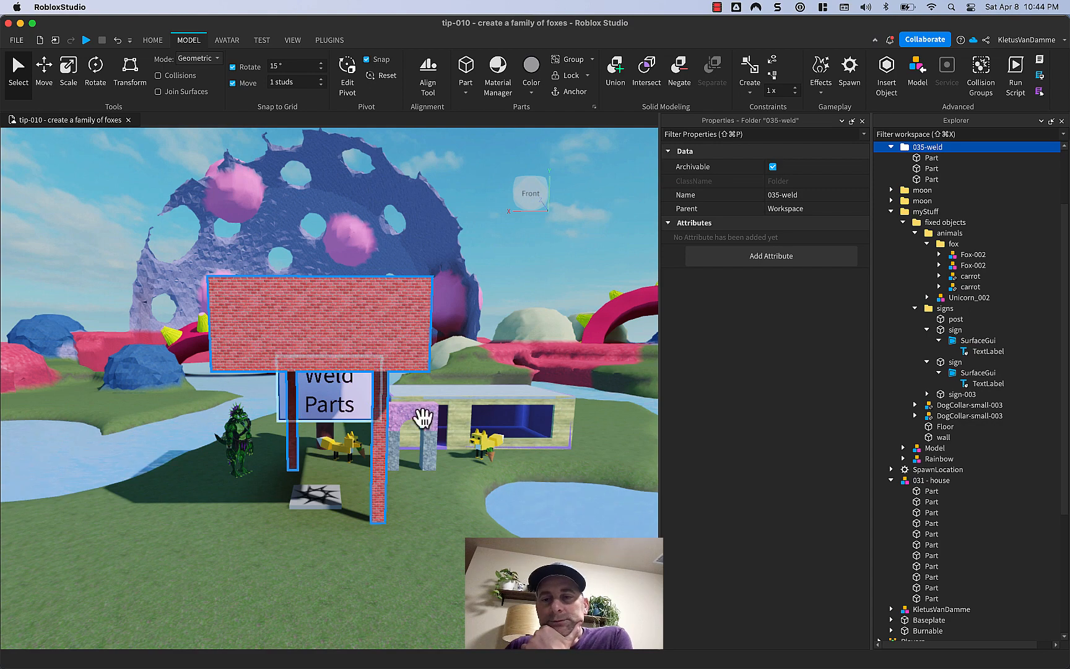
- Check the Anchored property of all three brick parts in the 035-weld folder
left_click(946, 158)
left_click(1002, 168)
left_click(1002, 168)
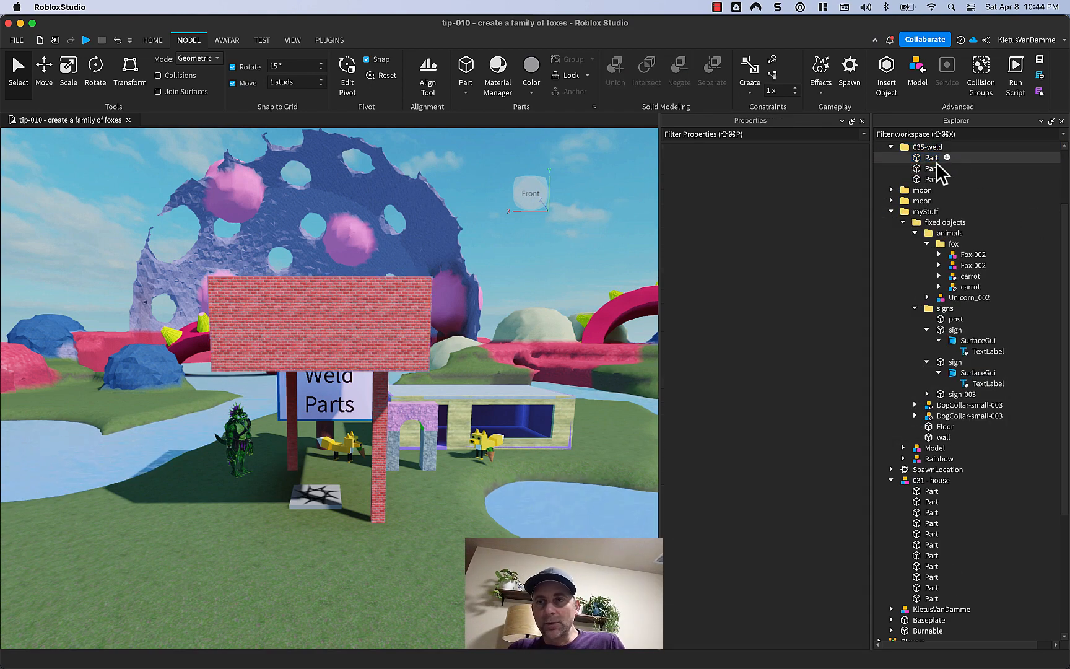
left_click(933, 158)
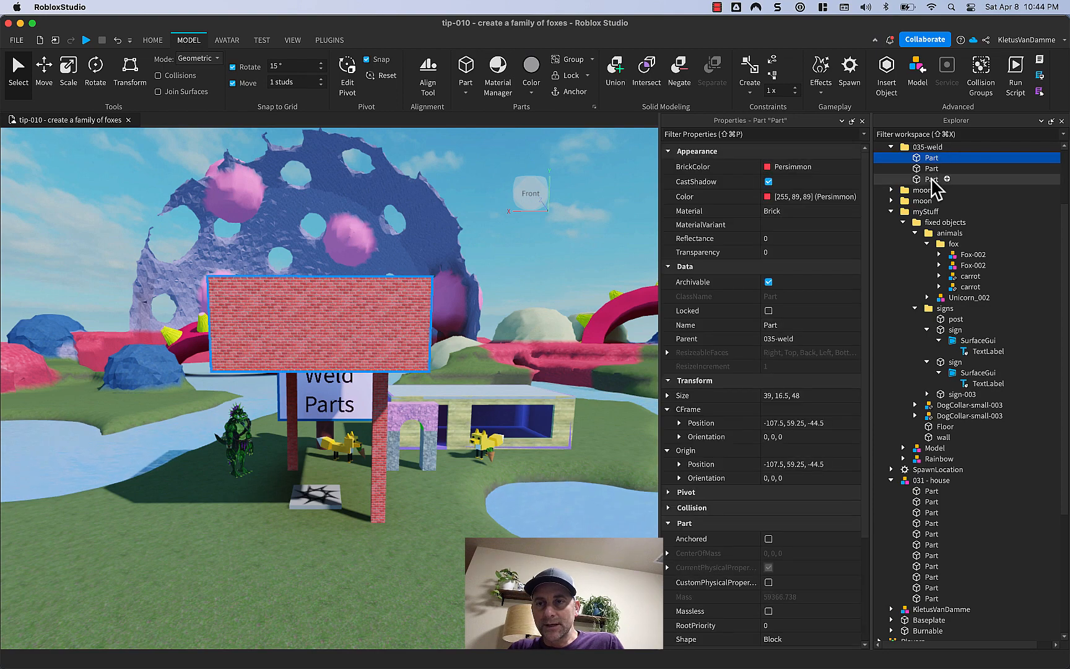
left_click(932, 179, "shift")
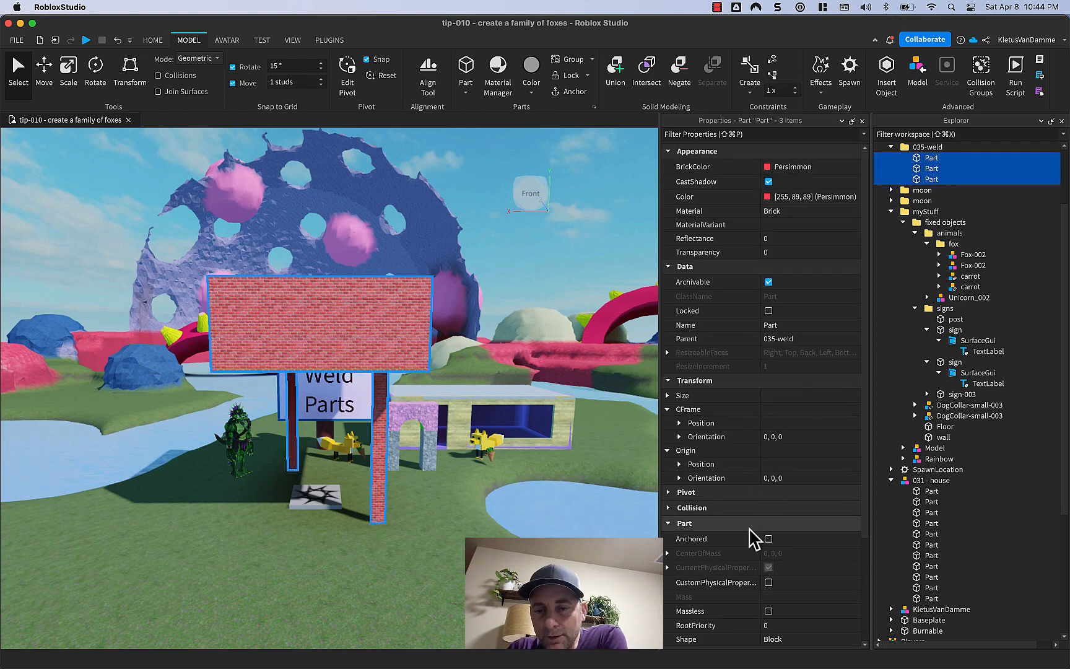
left_click(768, 538)
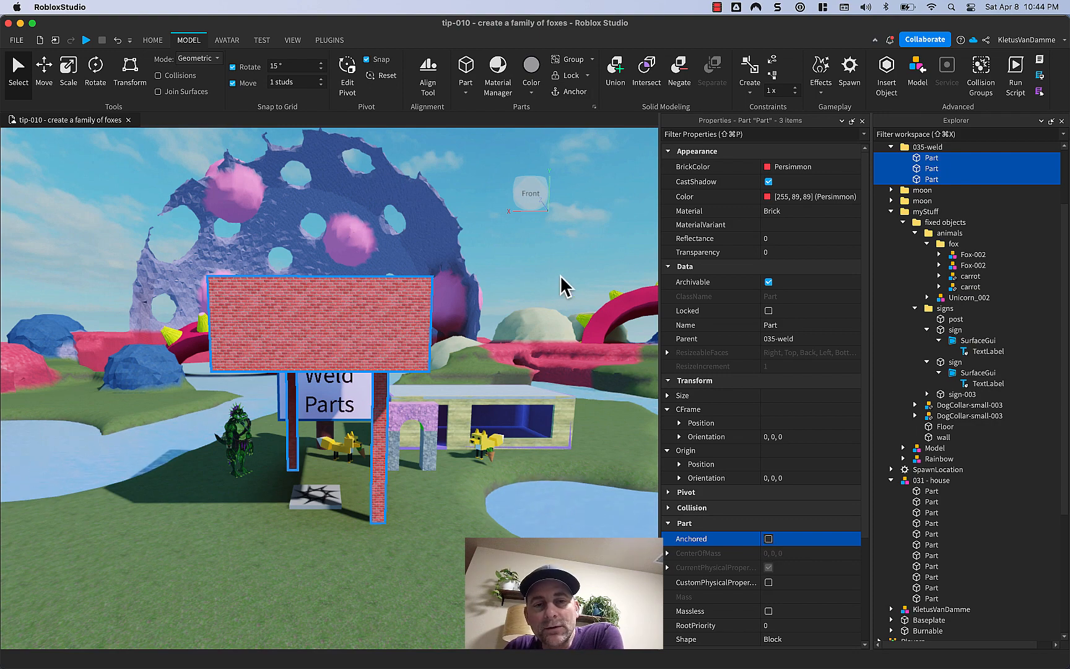
left_click(353, 332)
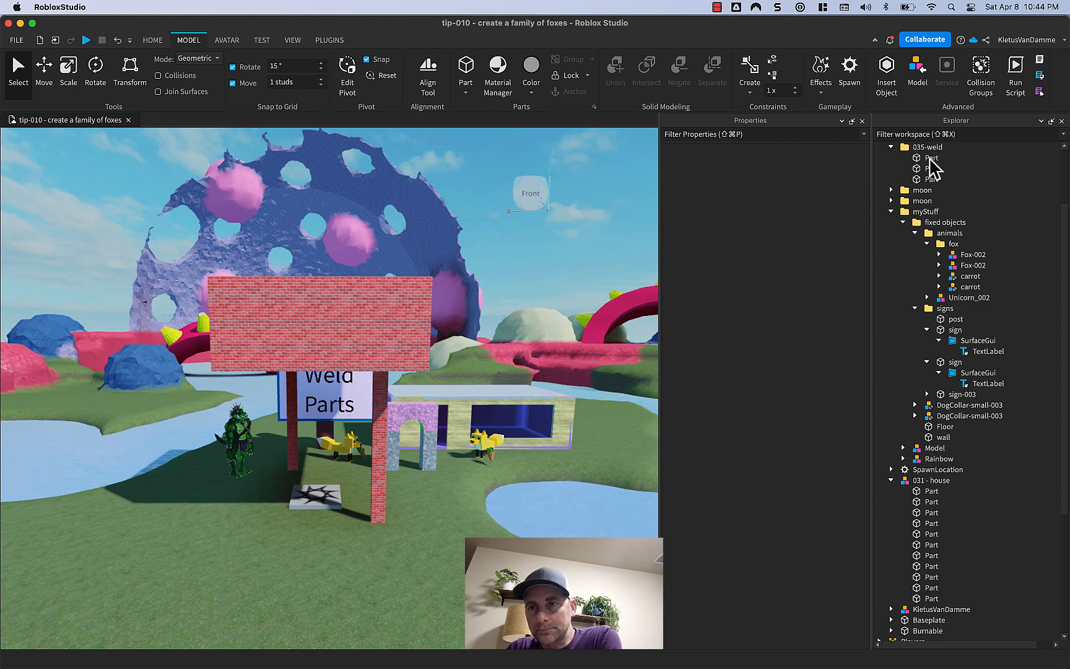
- Rename the large brick block as top, and join it to both posts with Weld constraints
left_click(931, 159)
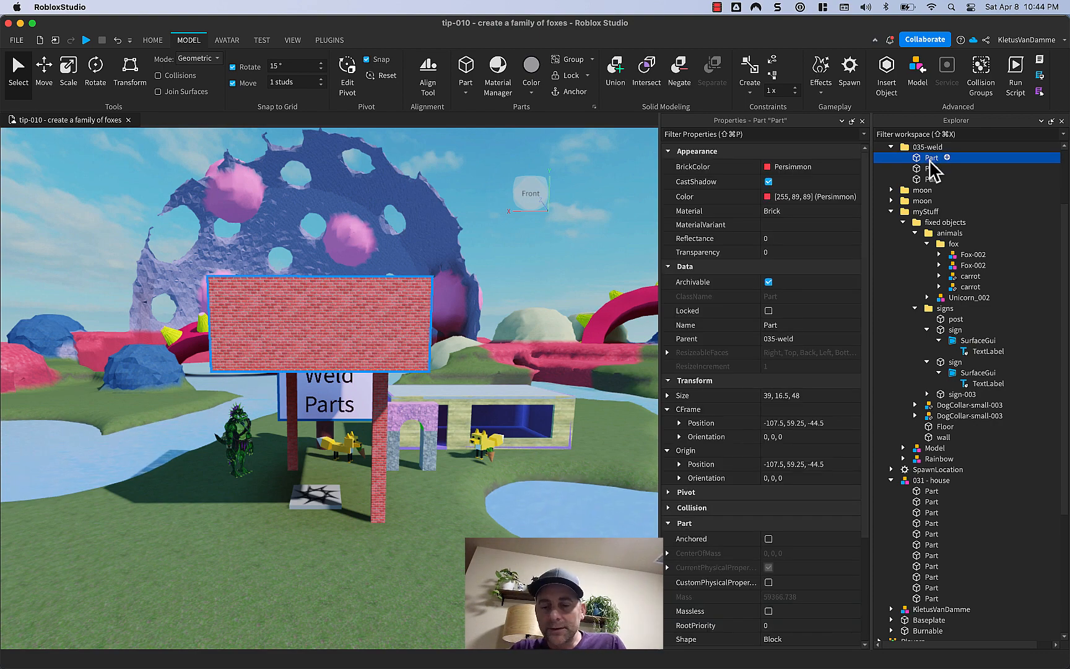
key("Return")
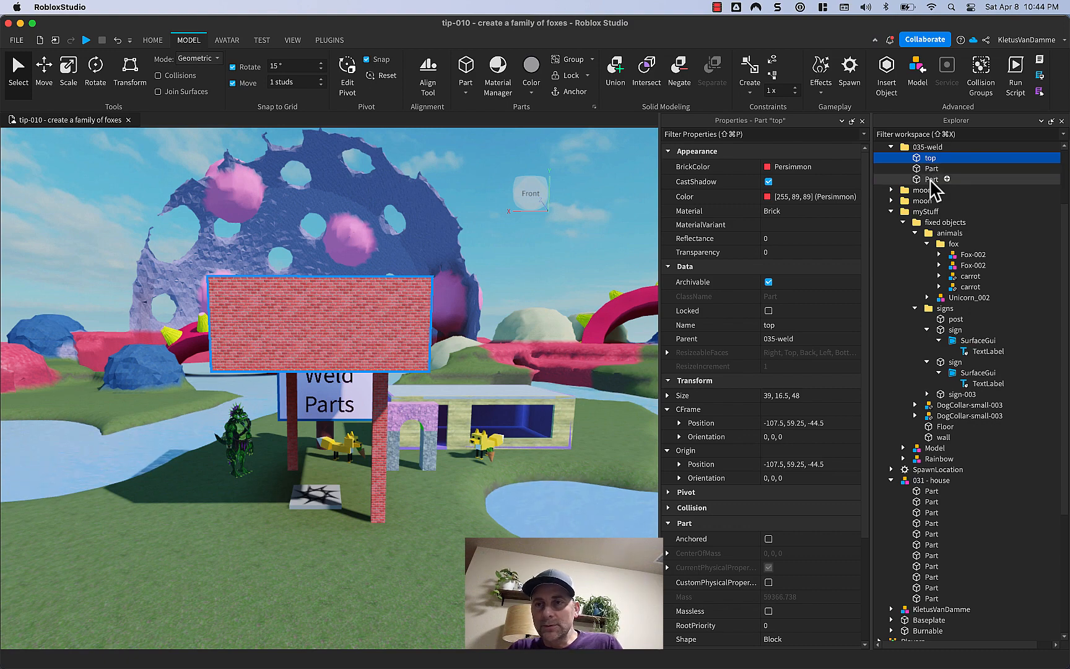
left_click(931, 180)
left_click(932, 166, "shift")
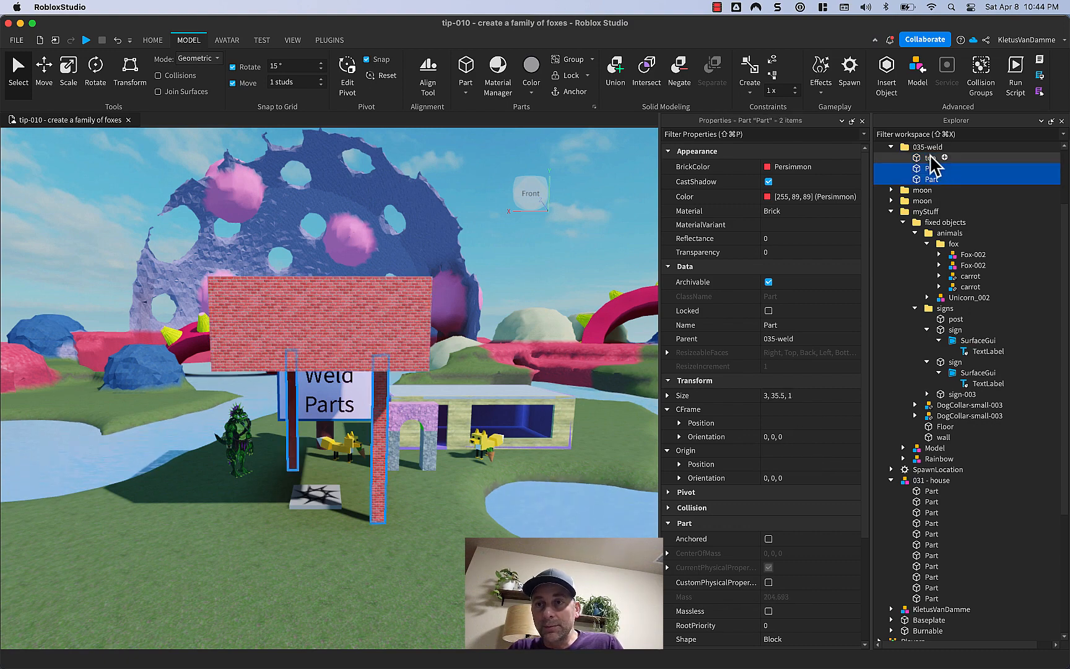
left_click(930, 158, "shift")
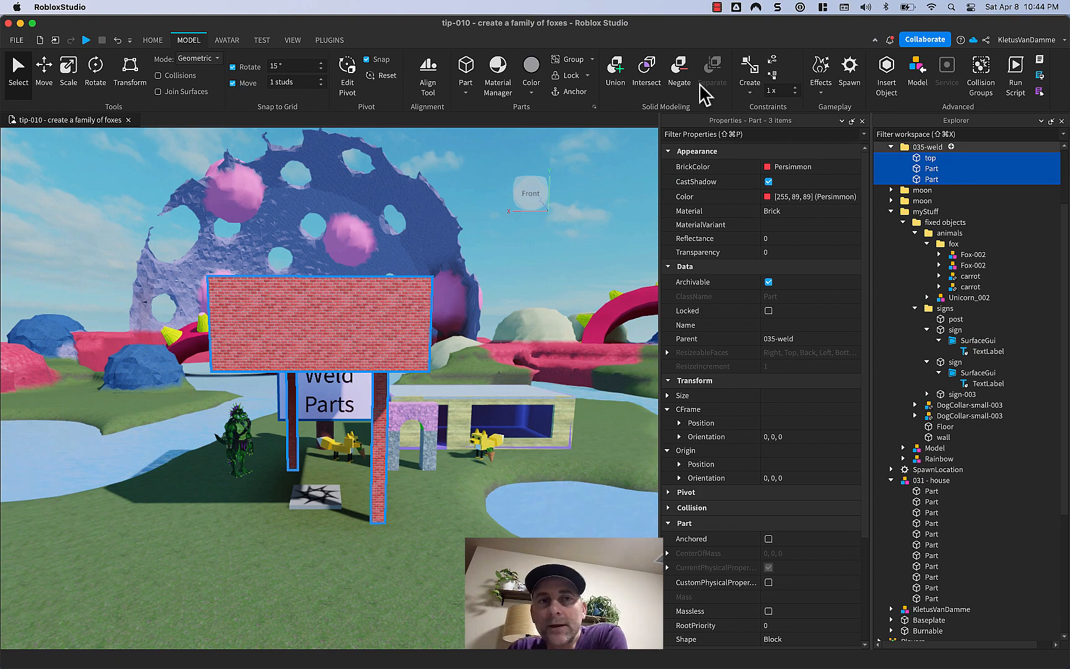
left_click(750, 94)
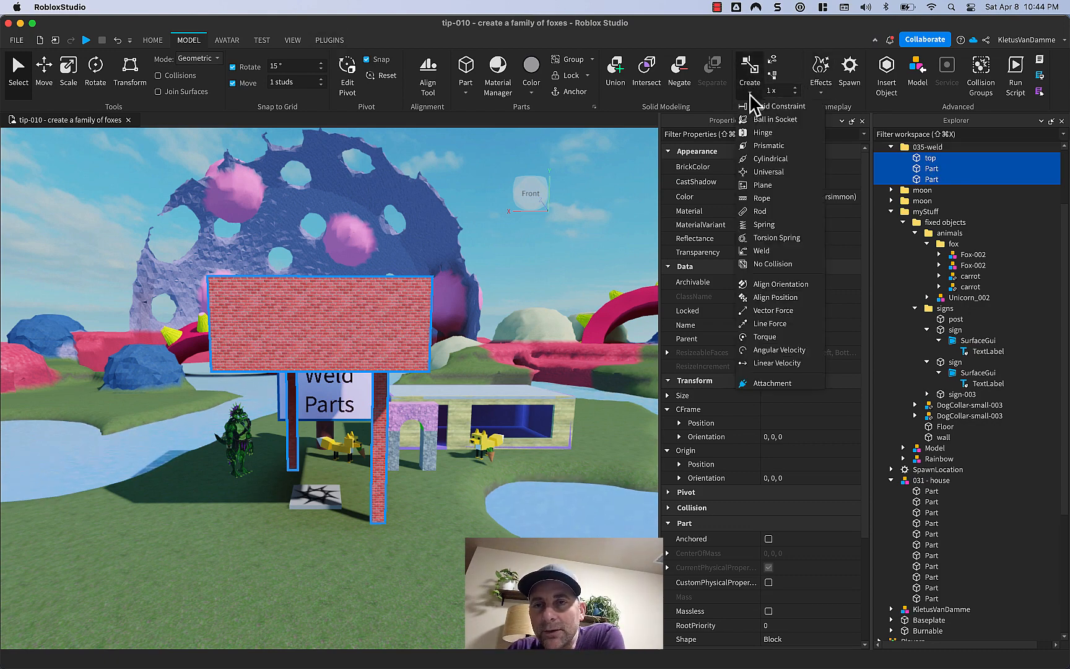
left_click(762, 251)
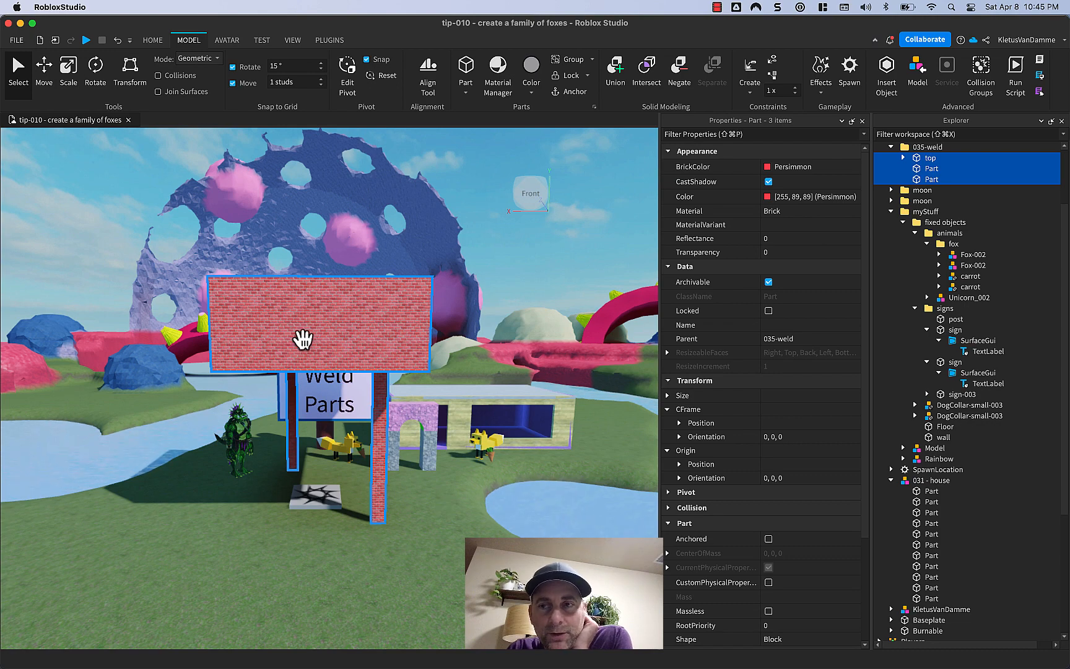
- Examine the first weld constraint under top and the two parts it connects
left_click(904, 157)
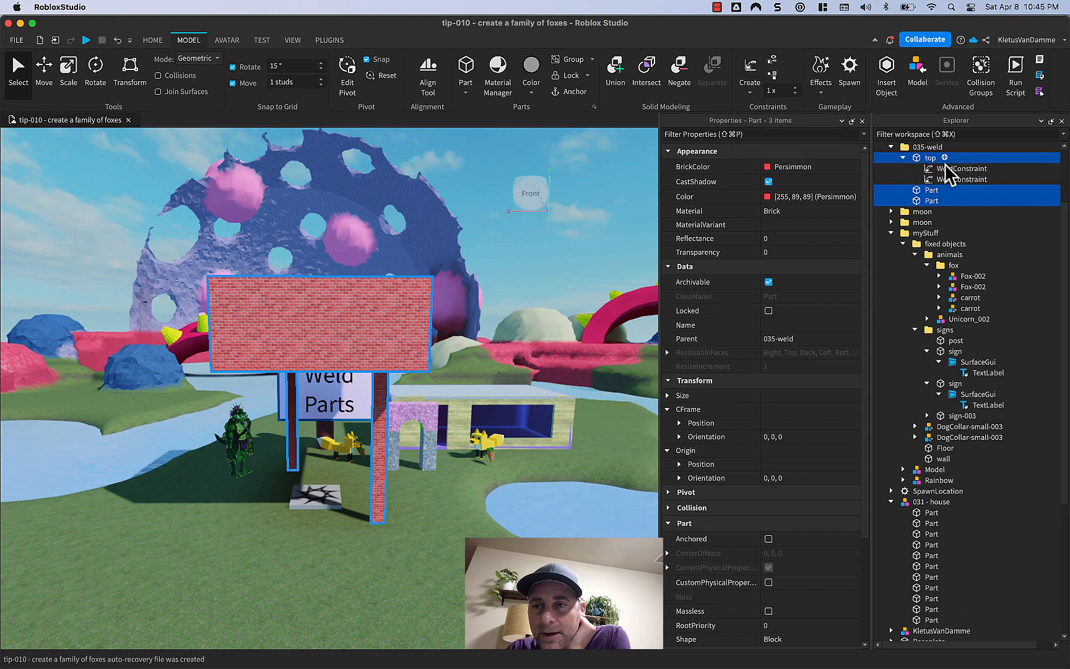
left_click(948, 168)
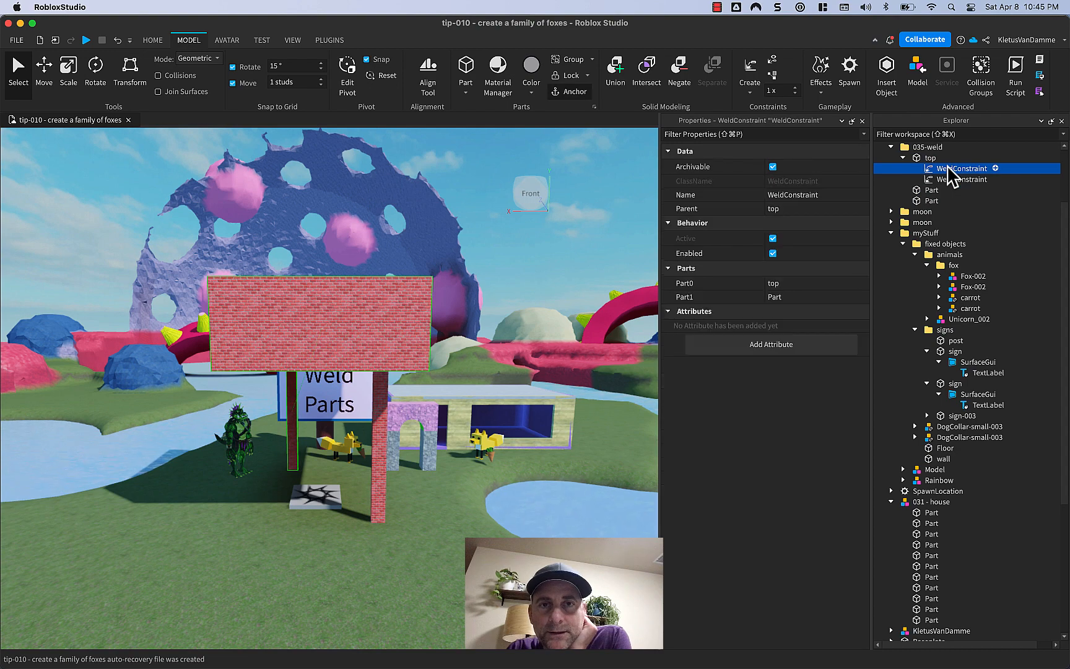
left_click(293, 41)
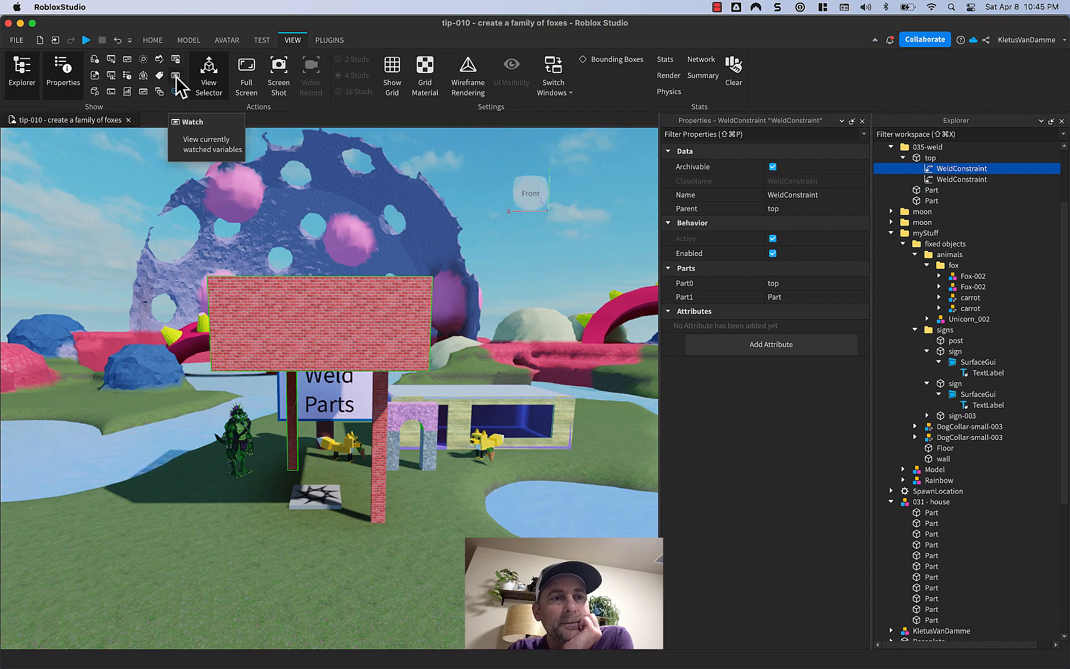
left_click(188, 42)
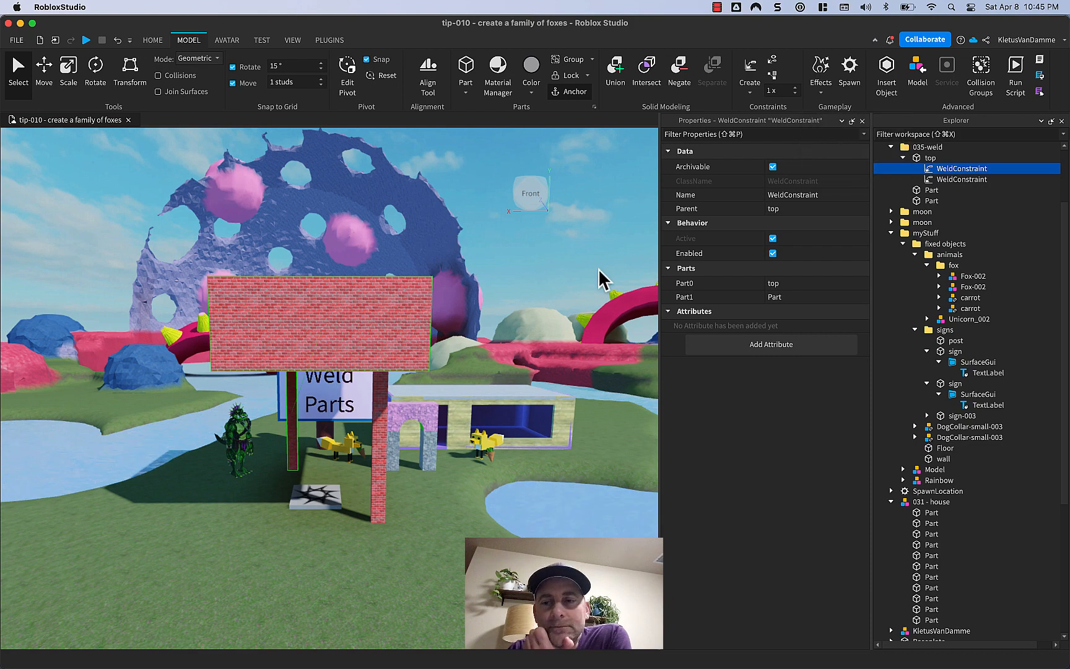
mouse_move(944, 169)
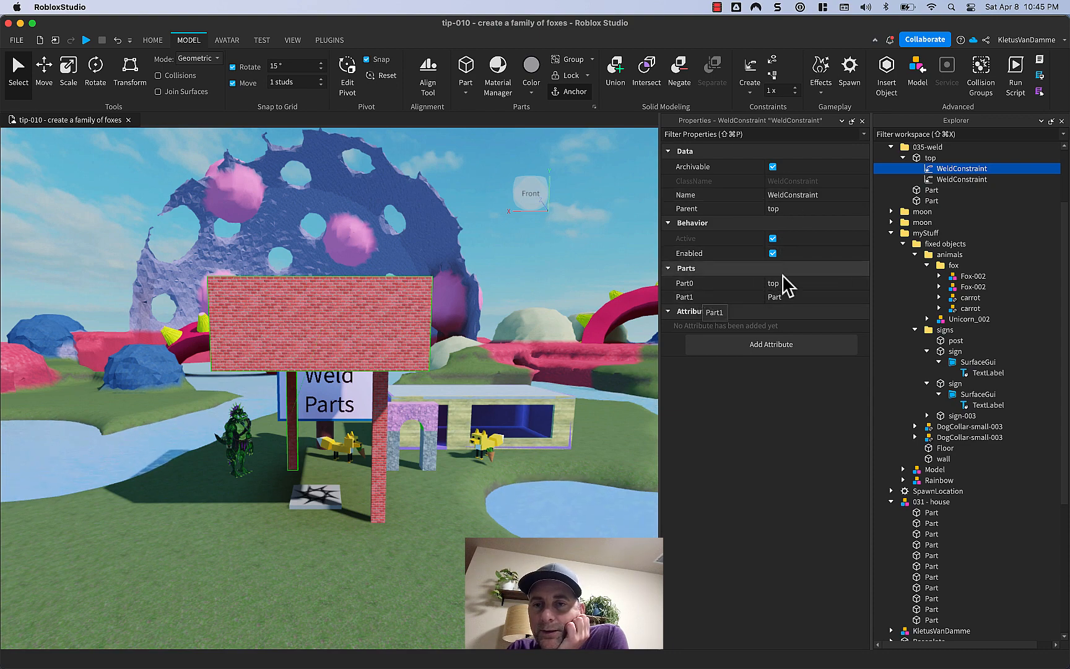
- Rename the two brick posts in the 035-weld folder as Part a and Part b
left_click(932, 192)
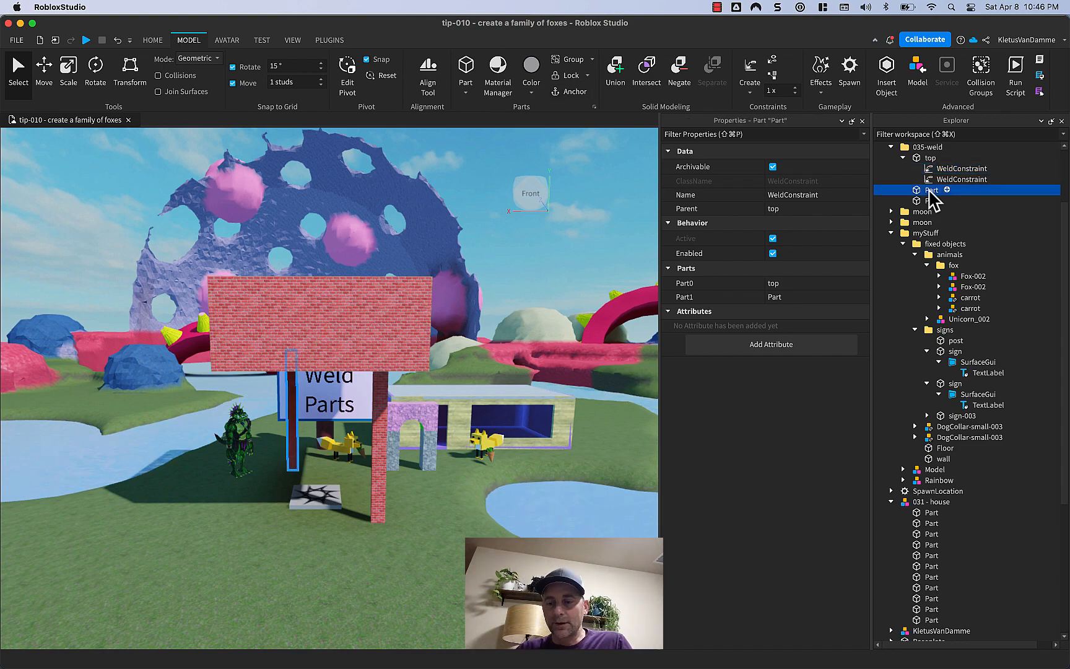
type("a")
key("Return")
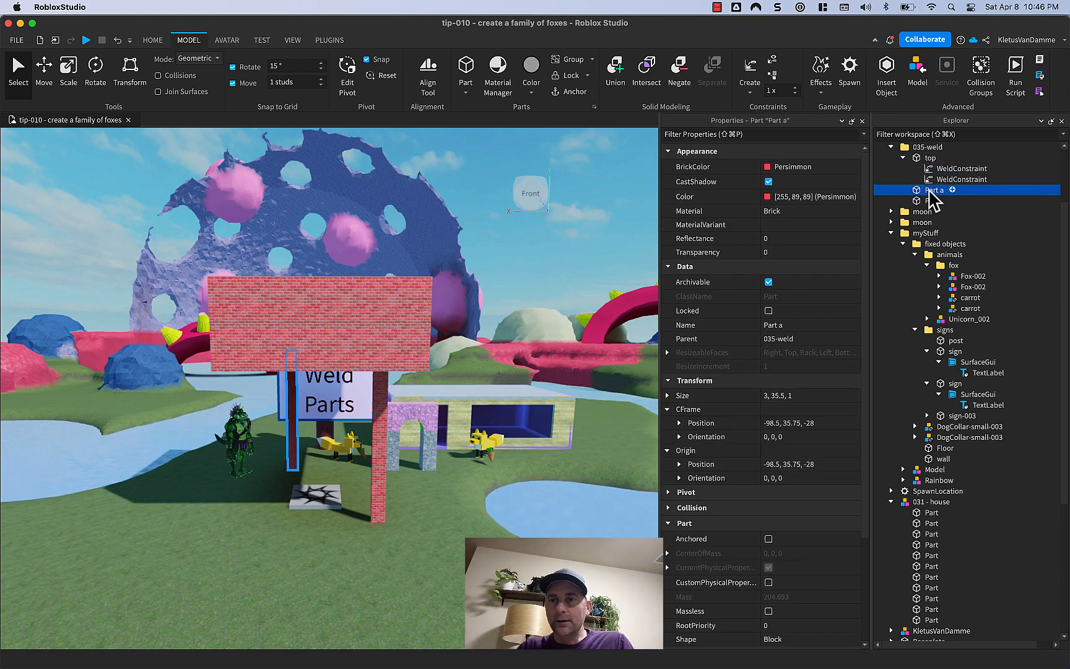
key("Down")
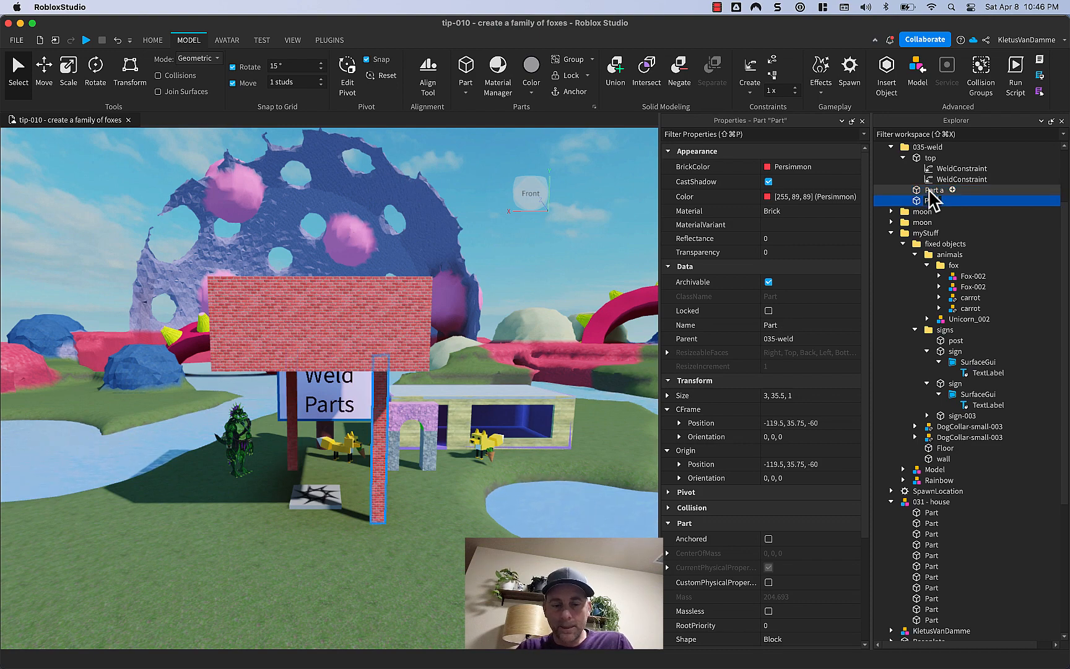
type("b")
key("Return")
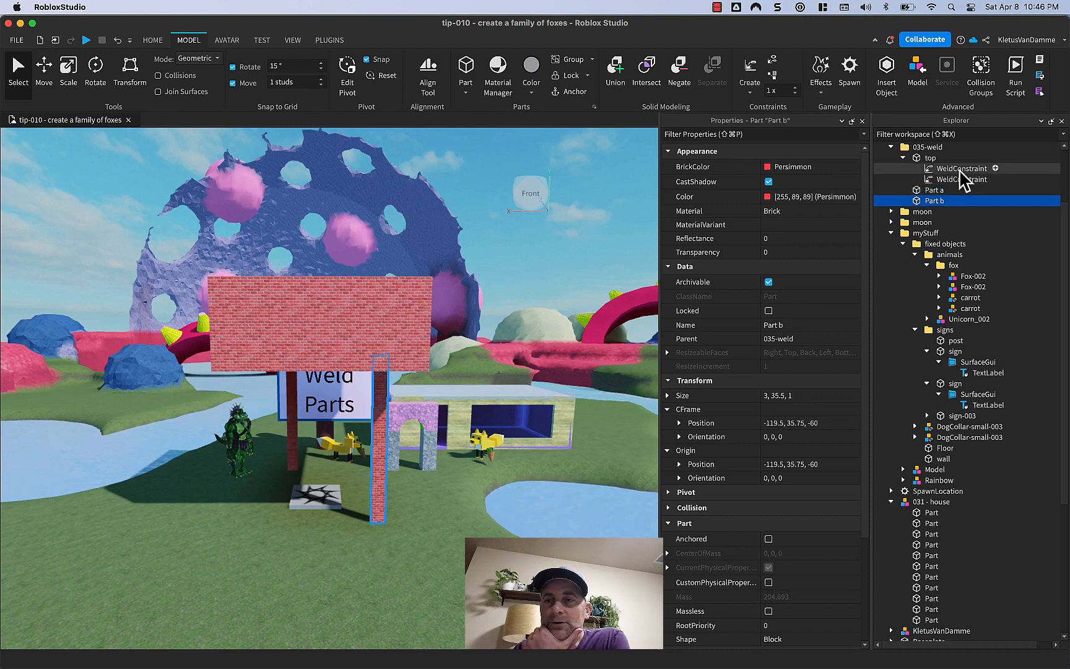
- Check which post each of the two weld constraints joins to top
left_click(961, 169)
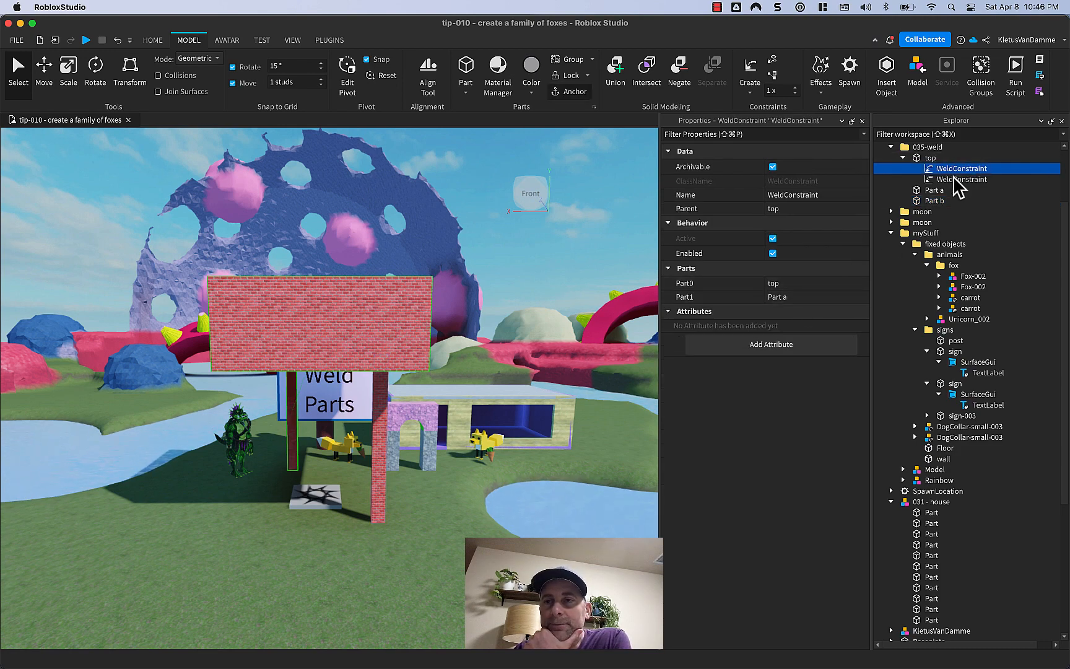
left_click(954, 179)
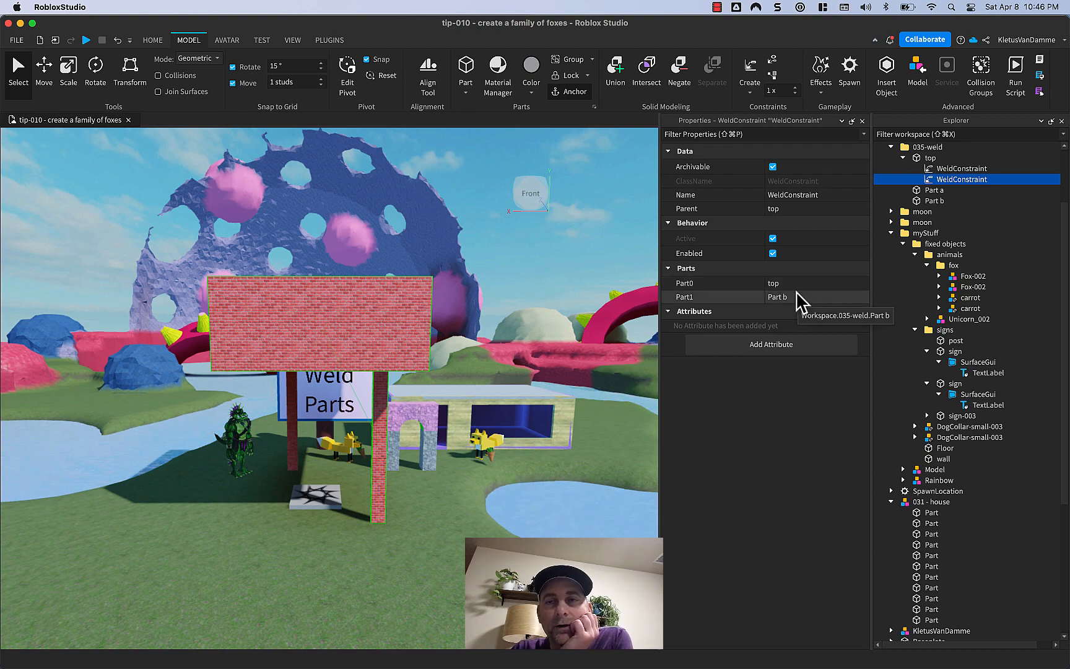
left_click(717, 7)
left_click(721, 38)
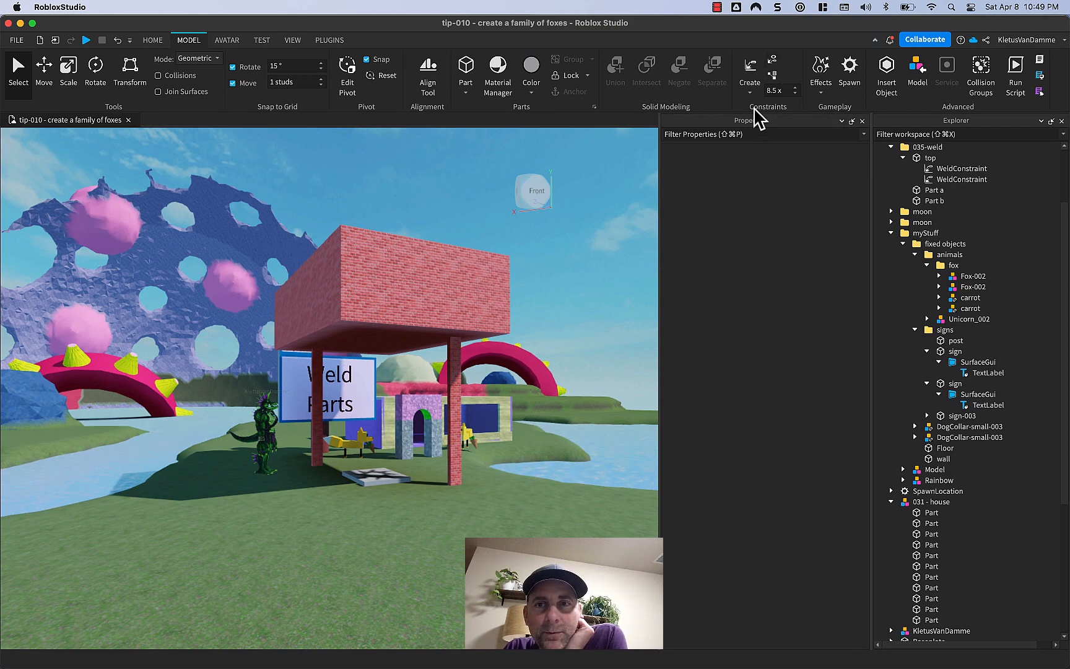
- Turn on the weld display in the viewport and inspect both weld constraints between top and its posts
left_click(773, 66)
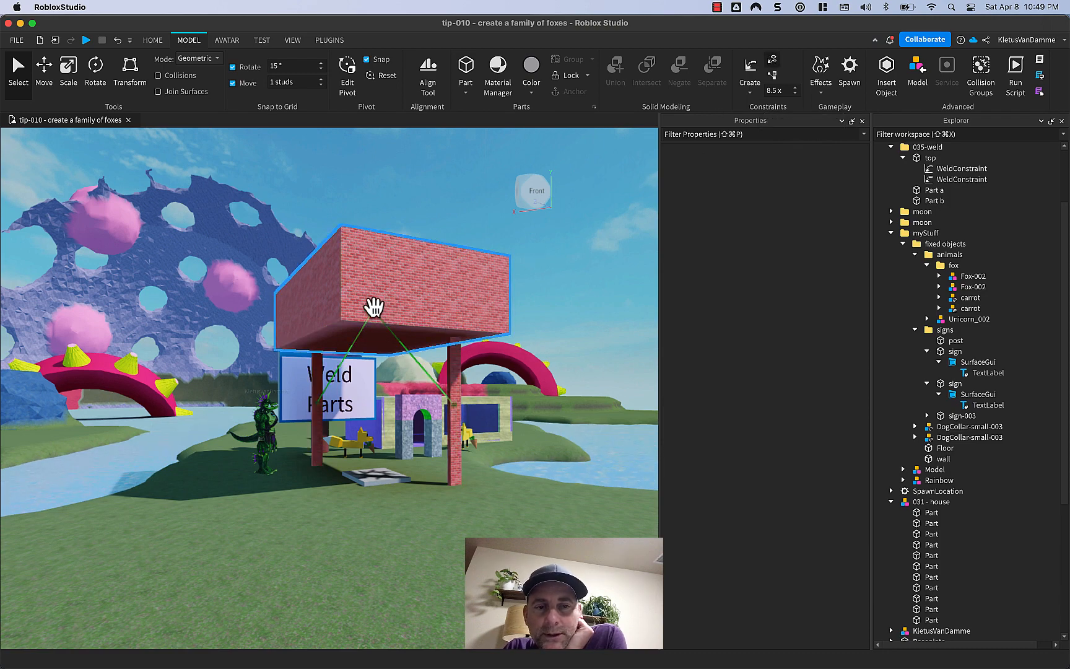
left_click(950, 167)
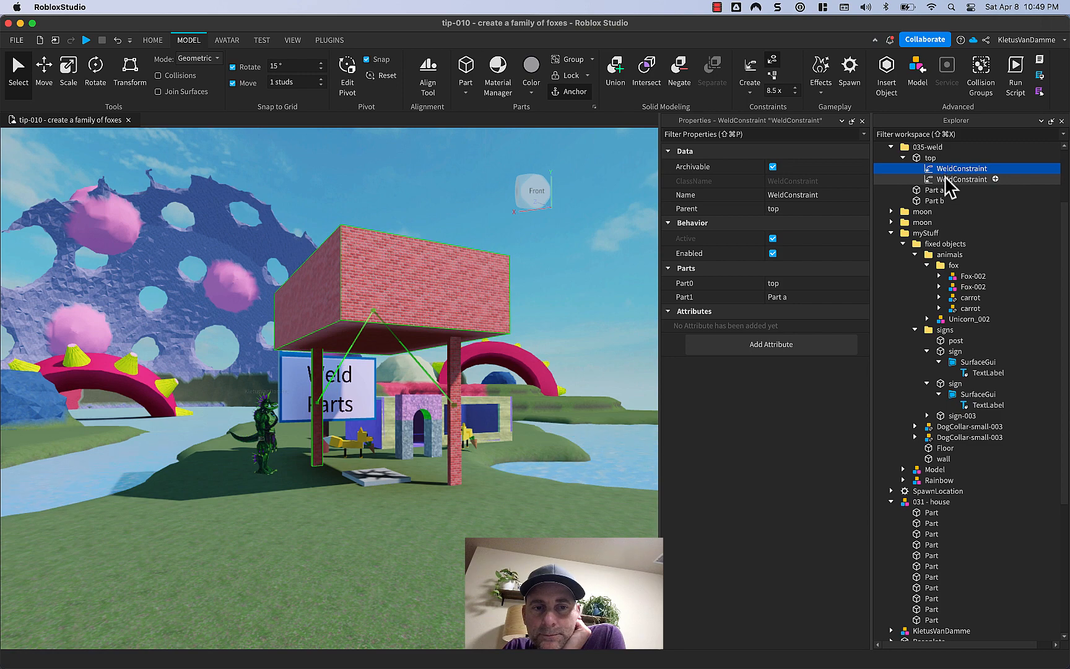
left_click(952, 180)
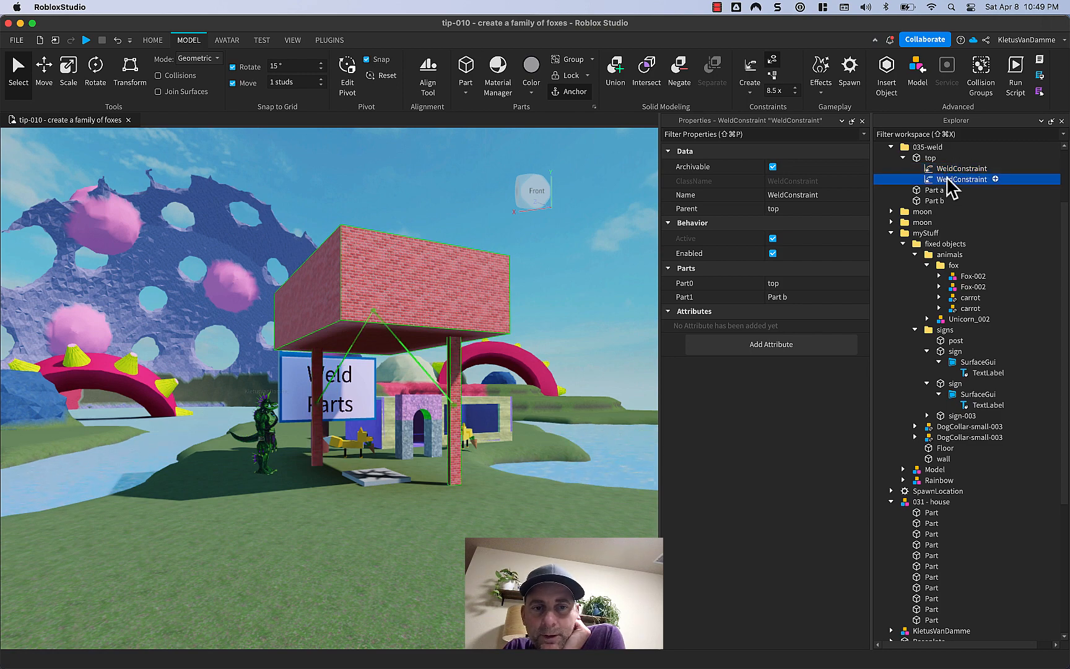
scroll(400, 377, "up", 3)
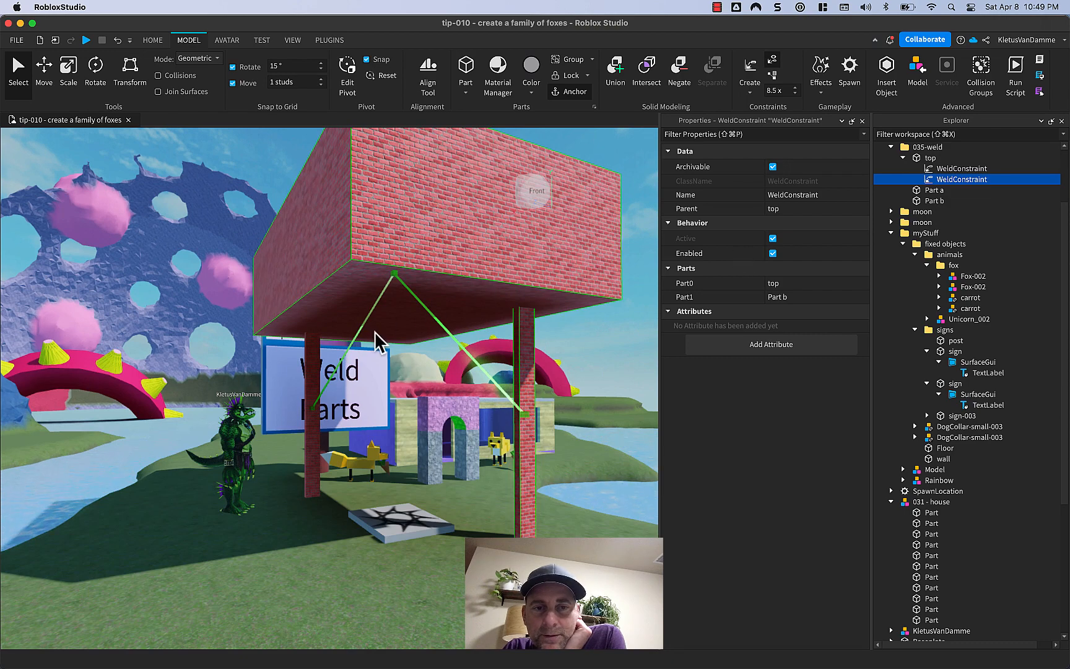
- Delete the weld constraint joining top and Part a, and undo the deletion
left_click(946, 169)
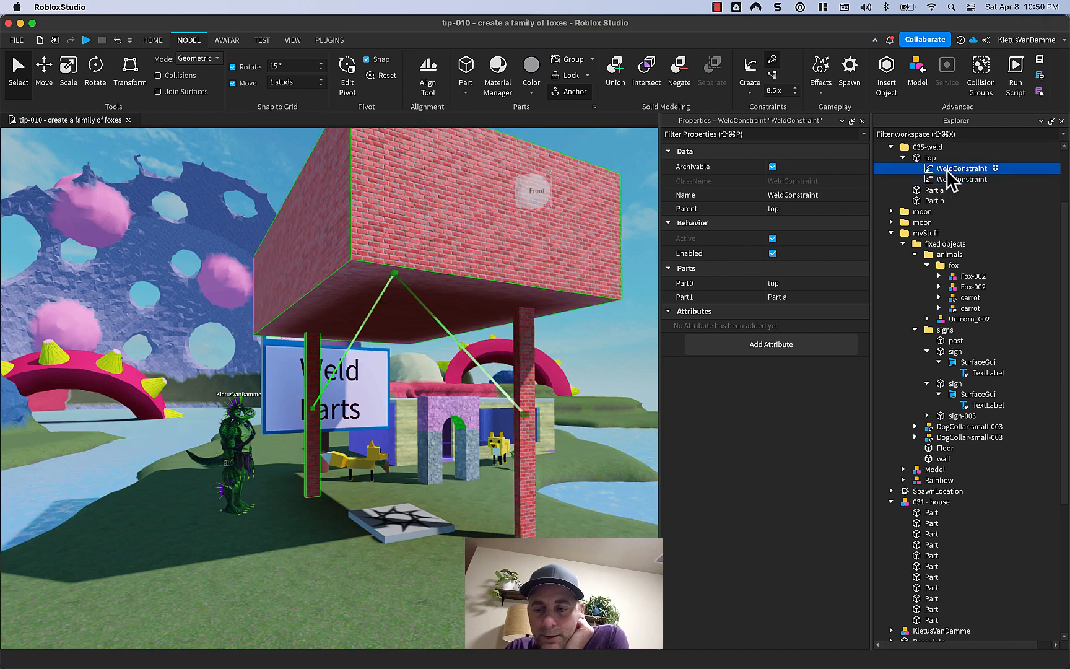
key("Delete")
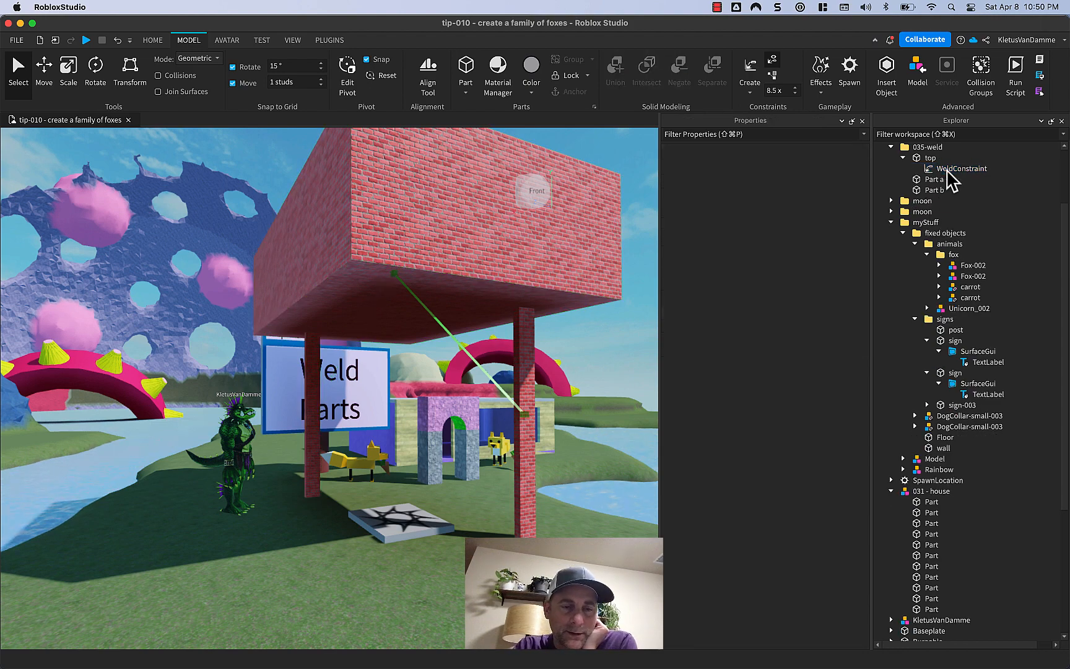
key("super+z")
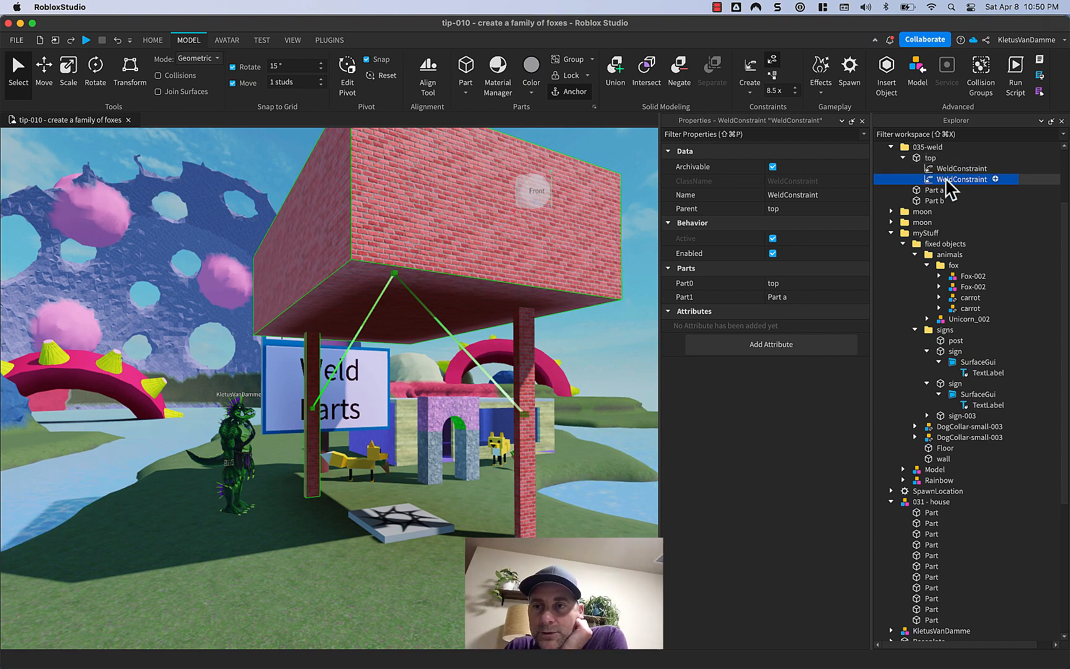
- Move the Part b weld constraint under Part a and the Part a one under Part b, and check their connected parts
mouse_move(941, 180)
left_mouse_down()
mouse_move(943, 201)
mouse_move(939, 181)
left_mouse_up()
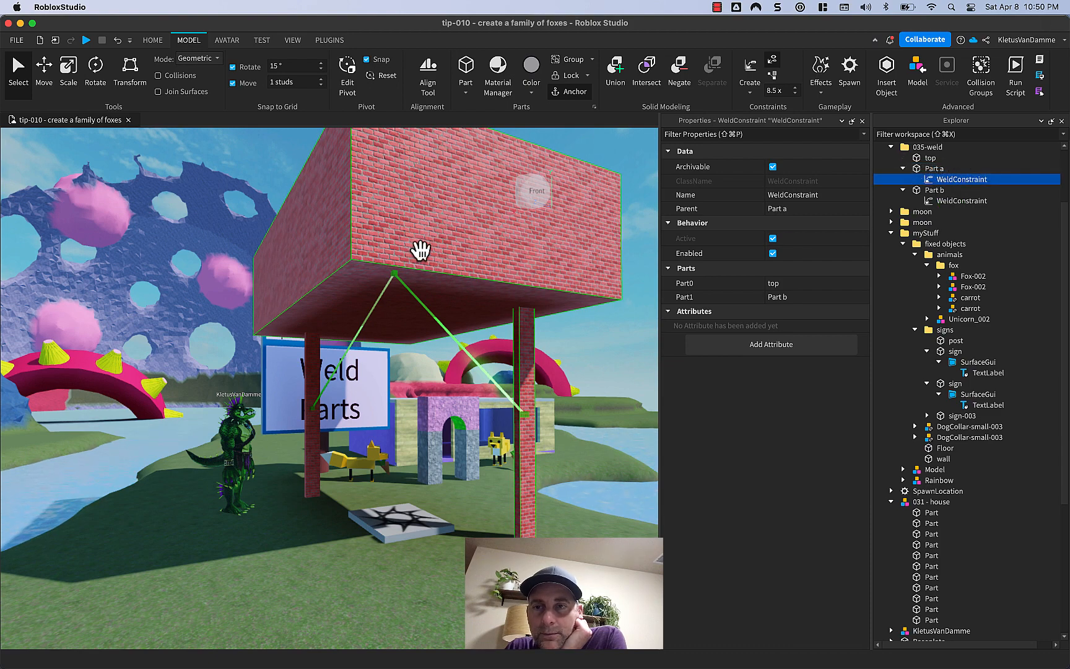
left_click(960, 200)
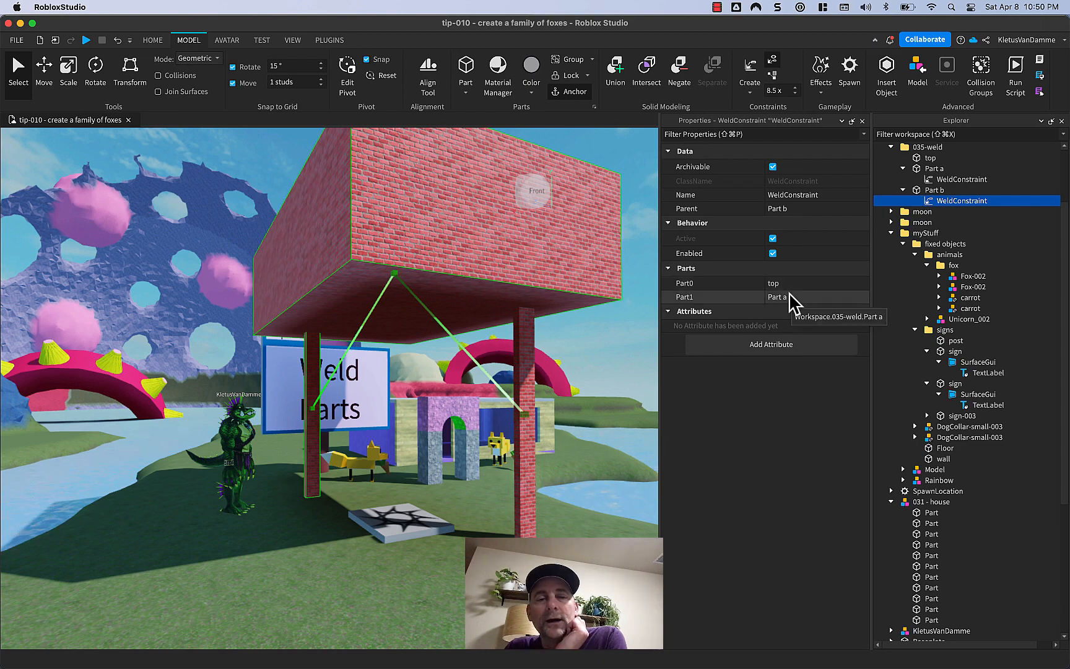
- Turn on the attachment display in the viewport and view it on the avatar and the brick structure
left_click(773, 76)
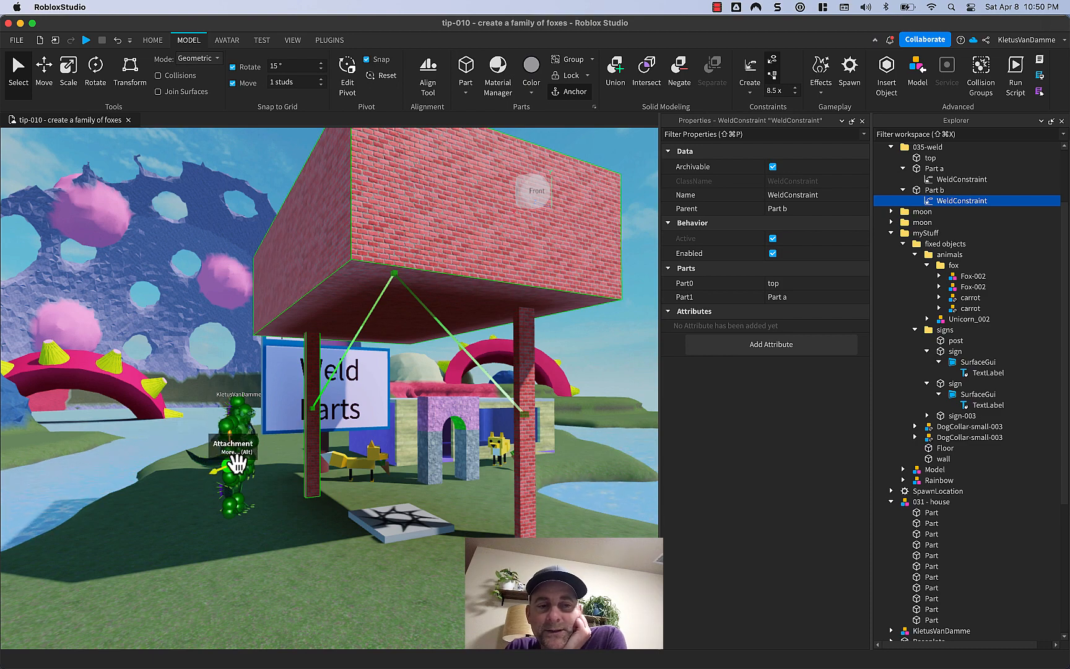
right_click_drag(262, 485, 263, 485)
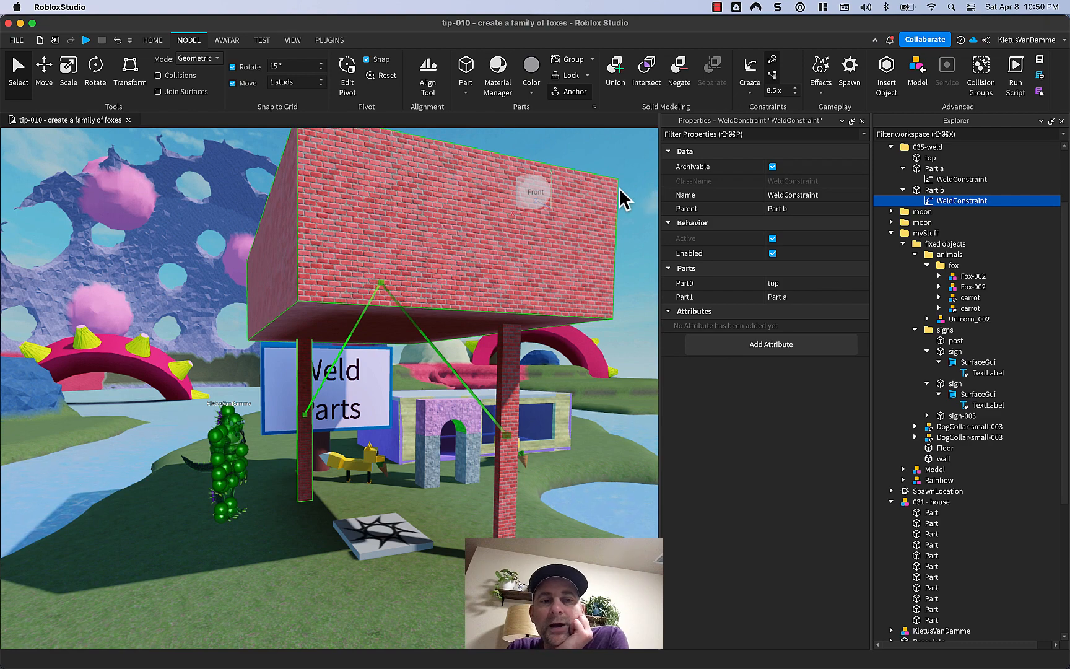
right_click_drag(619, 187, 636, 187)
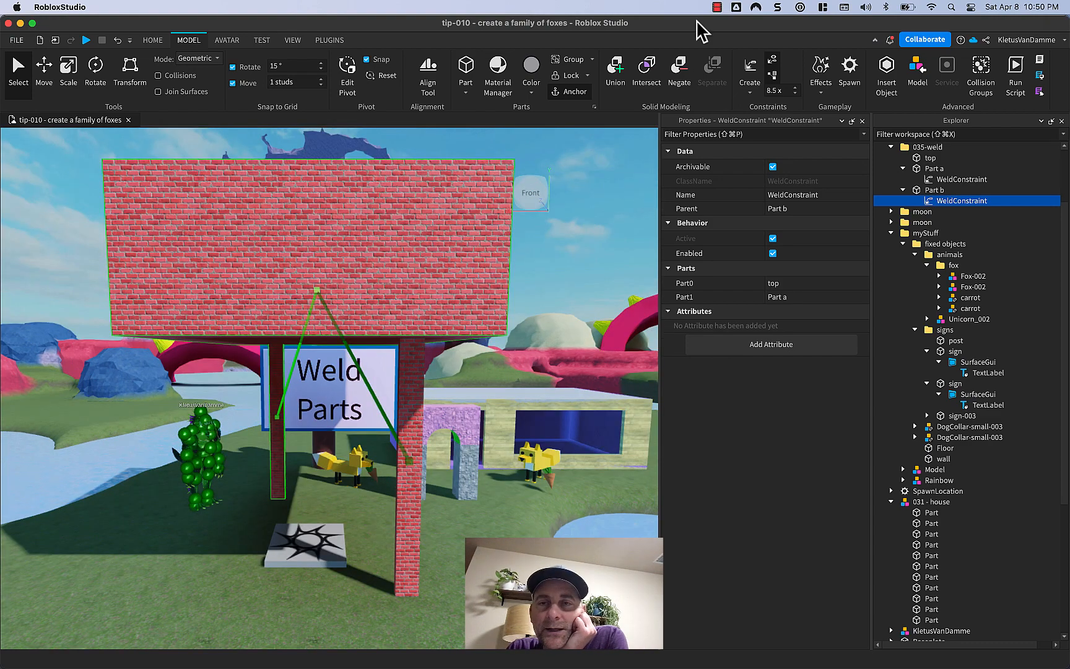